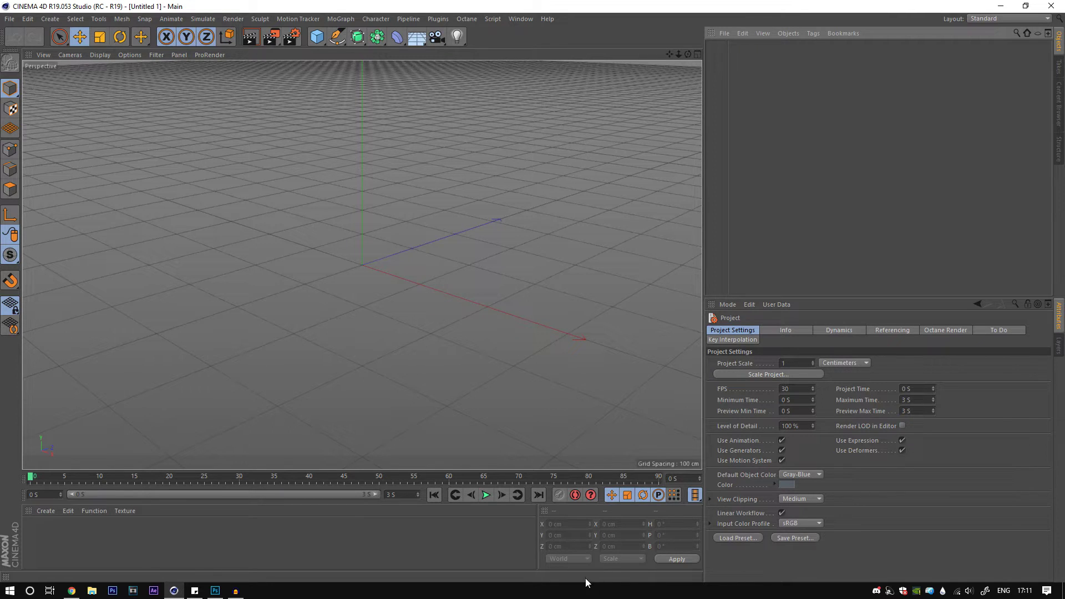
Step: Check the box layout in Photoshop, return to Cinema 4D and create a cube measuring 16 × 6.2 × 9 cm in X, Y and Z
click(215, 590)
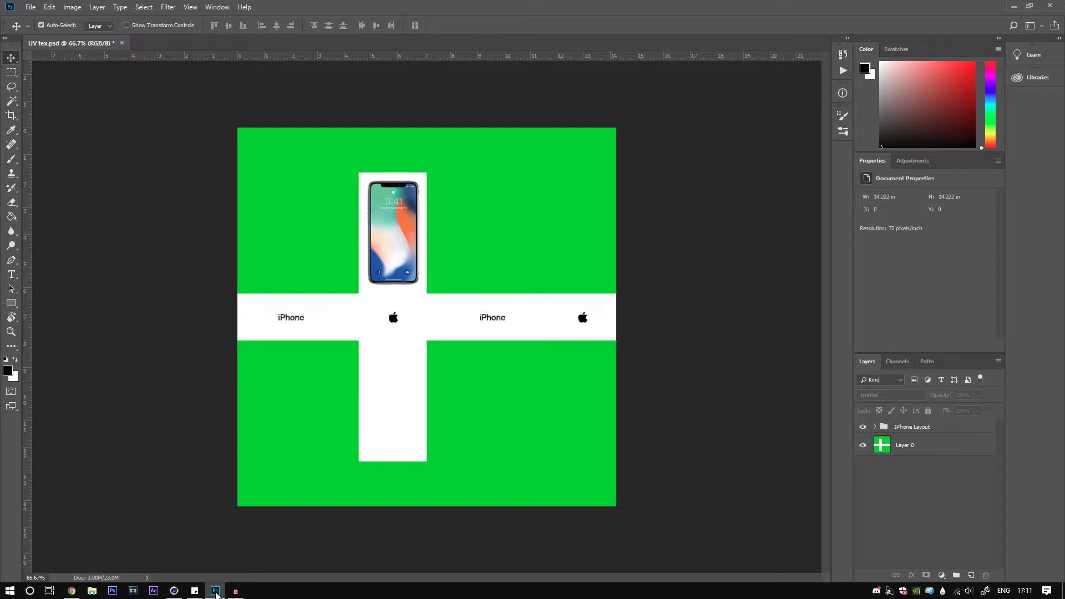
click(215, 591)
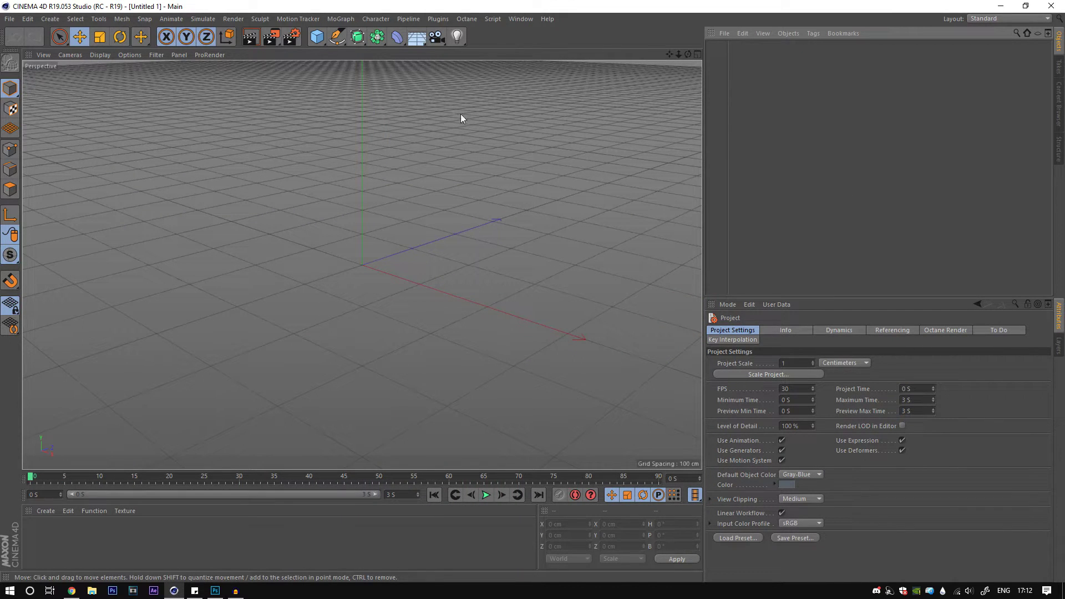
click(316, 37)
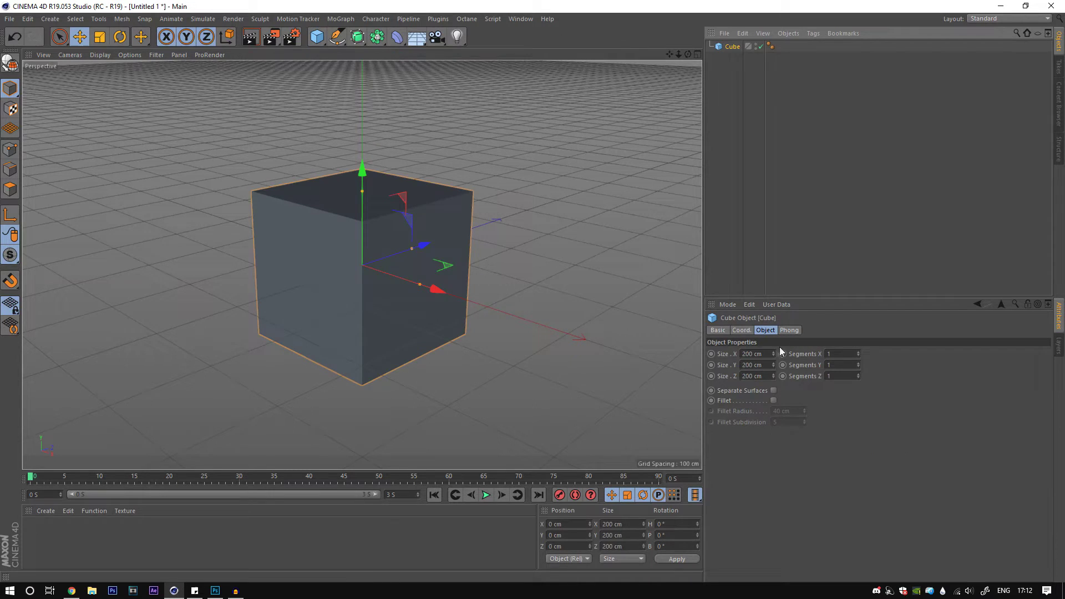
double_click(749, 353)
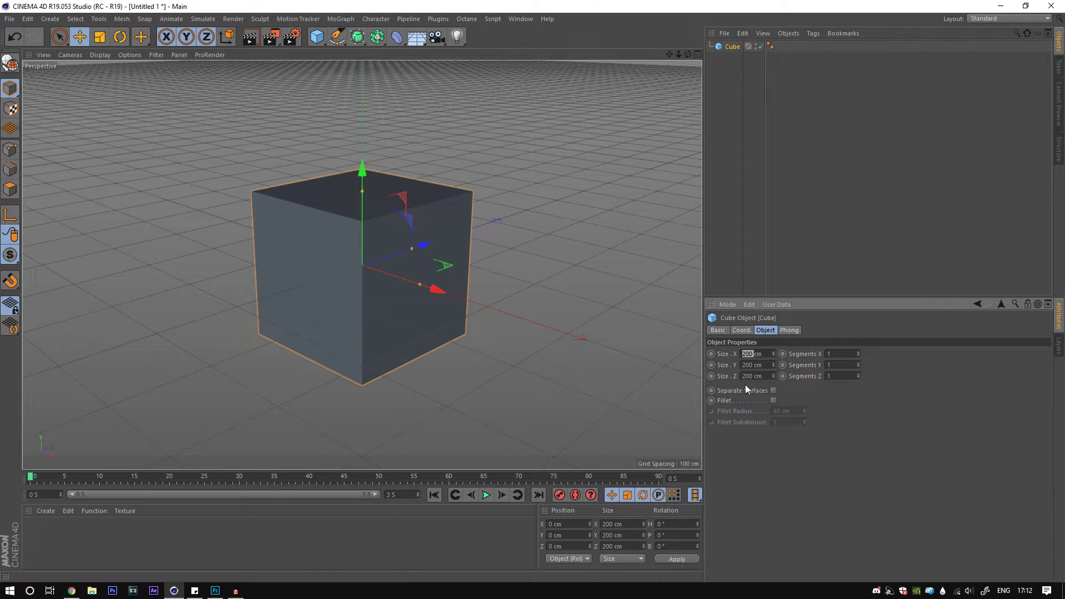
text(16)
key(Tab)
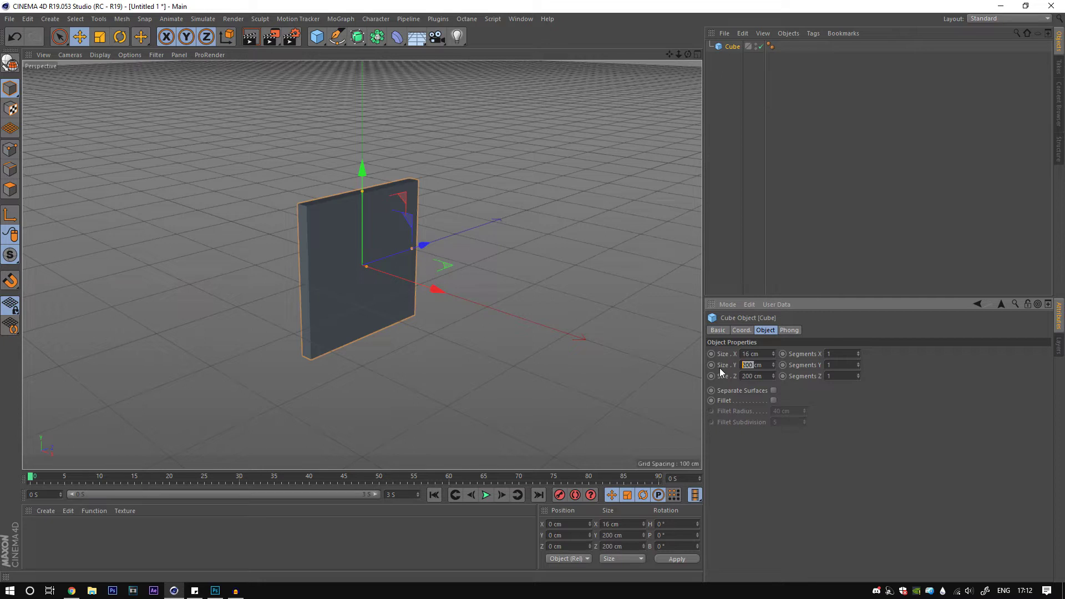
text(6.2)
key(Tab)
text(9)
key(Return)
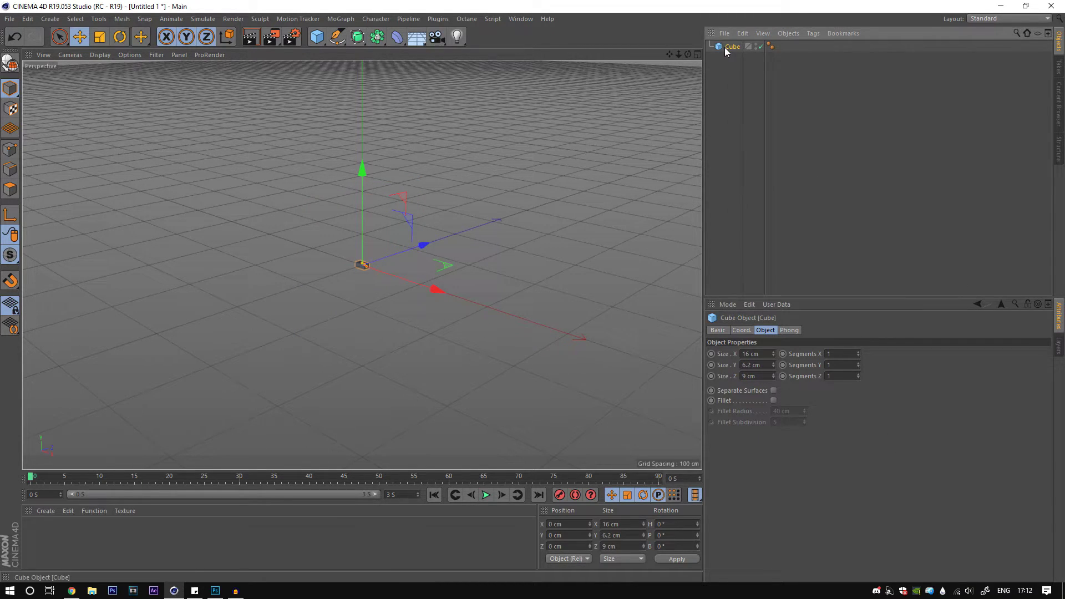
Step: Scale the cube up uniformly to about 285 × 110 × 160 cm
key(t)
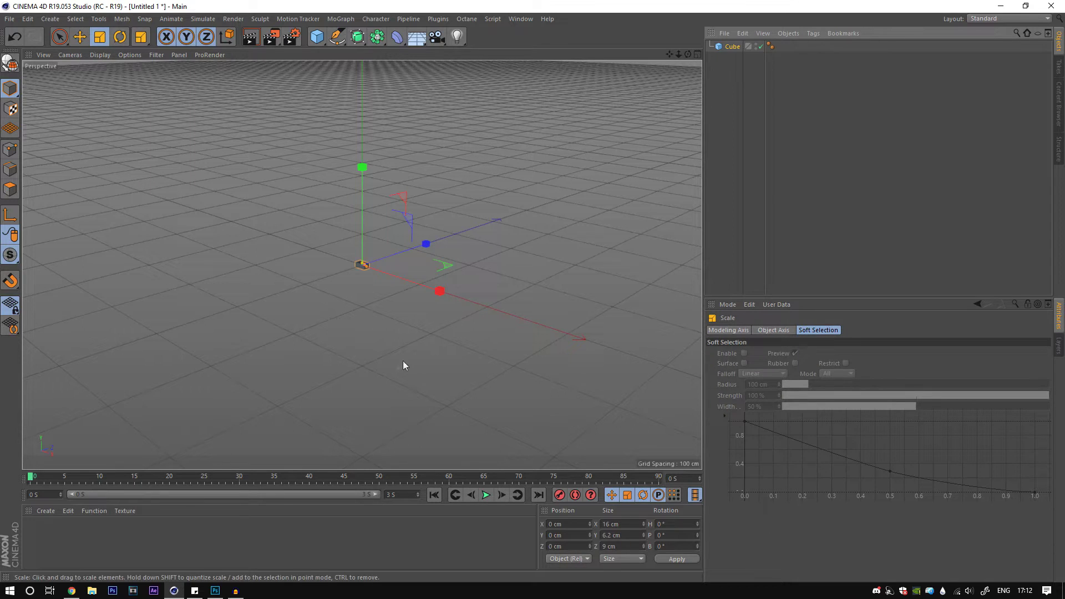
drag(404, 363, 329, 350)
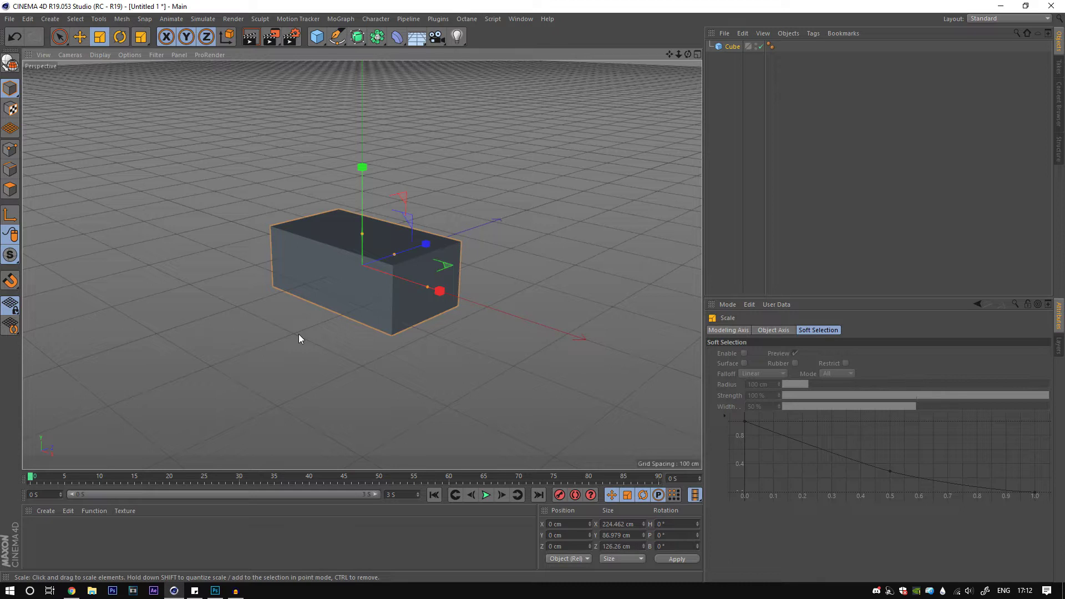
drag(261, 370, 370, 329)
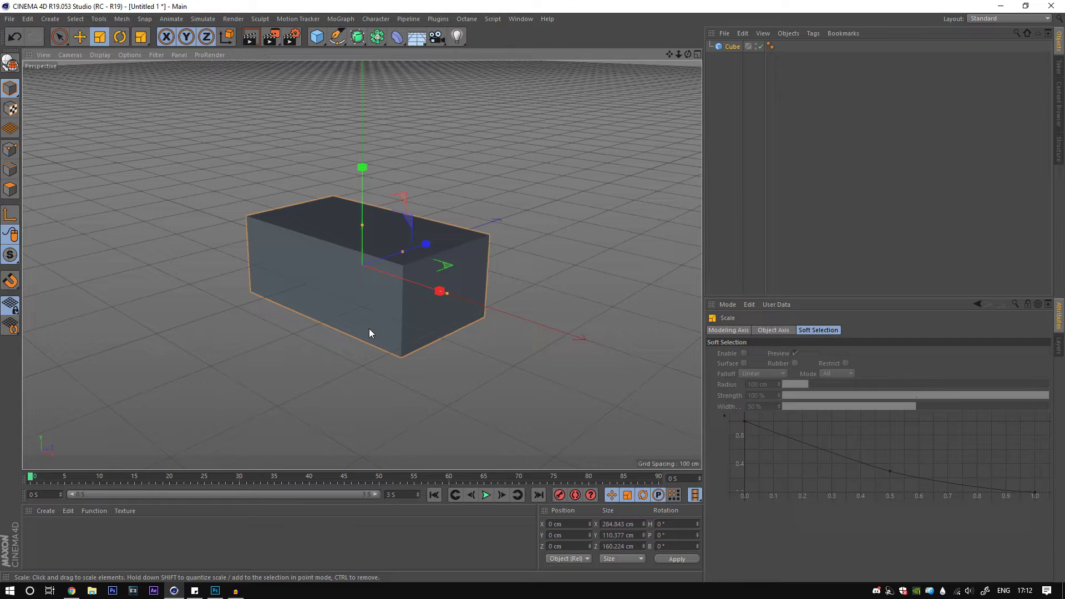
Step: Make the cube editable and switch the workspace to the BP - UV Edit layout
click(770, 154)
click(730, 46)
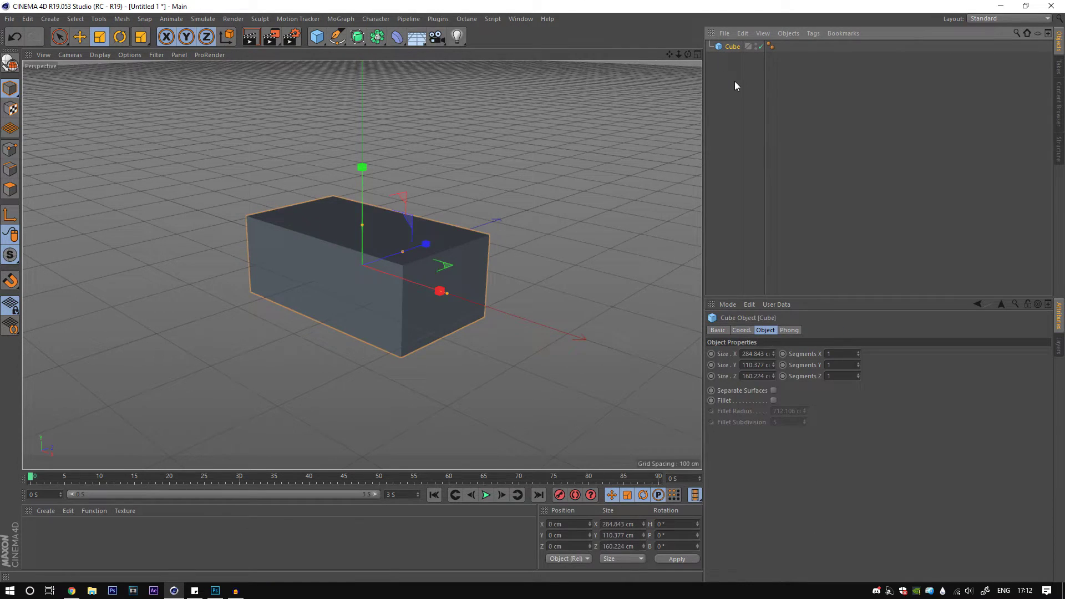
key(c)
click(735, 84)
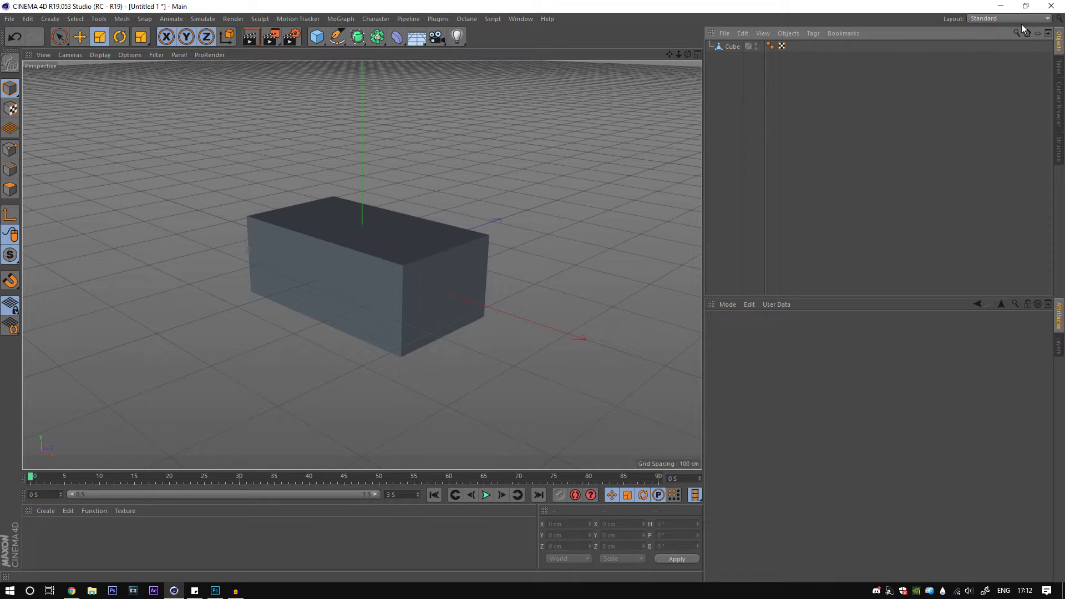
click(999, 18)
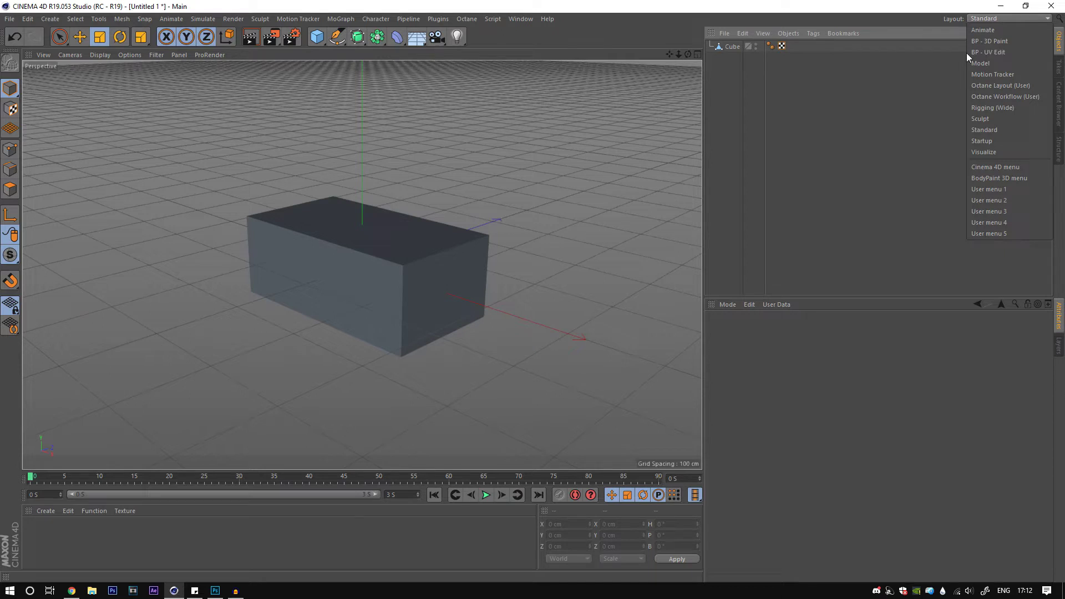
click(1004, 52)
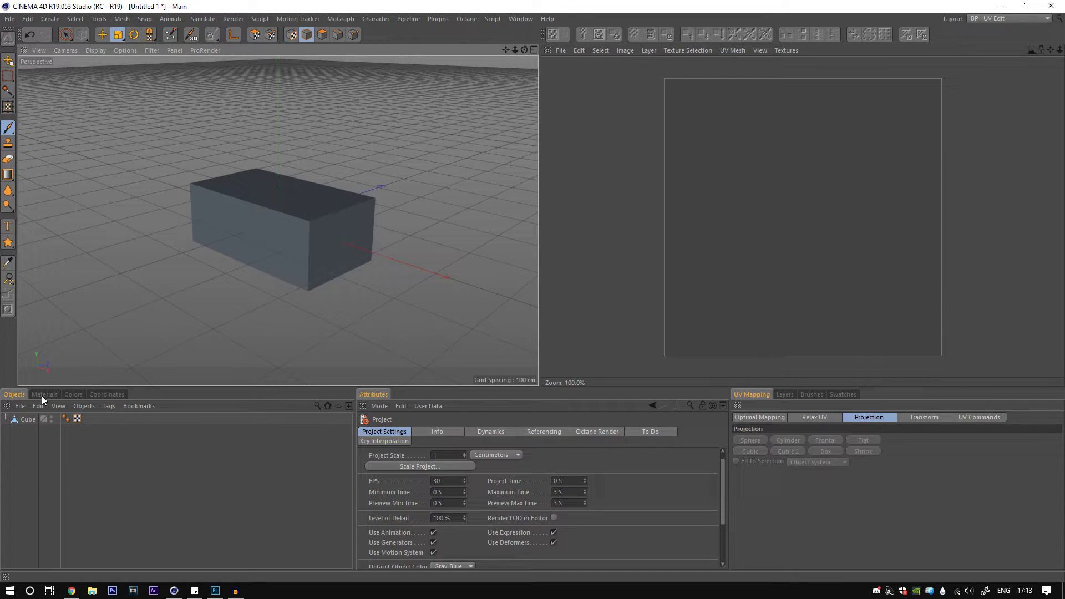
Step: Create a new material and enable it for painting
click(43, 394)
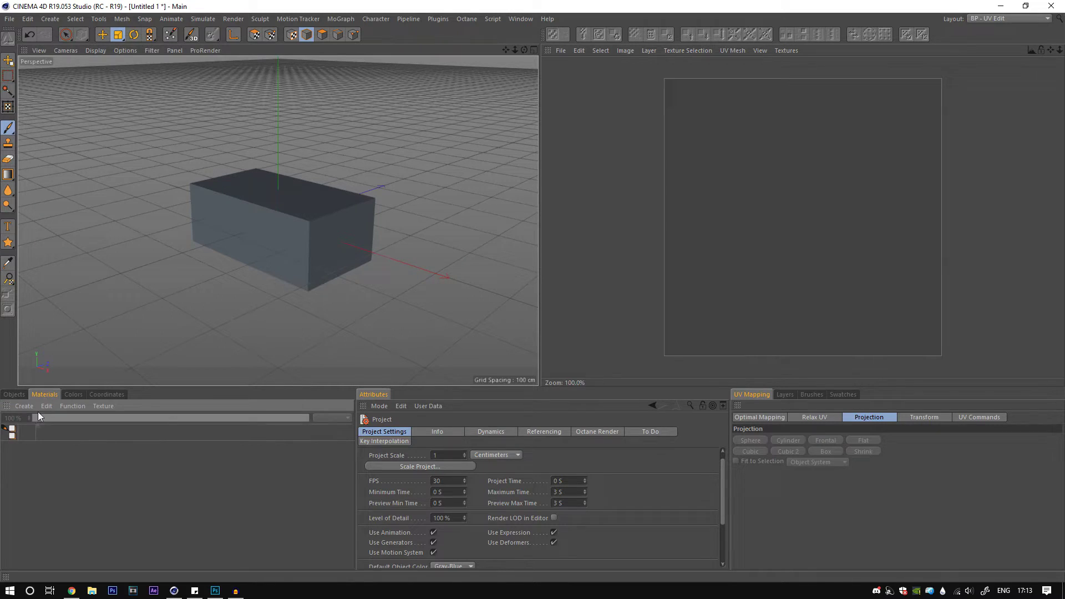
double_click(21, 467)
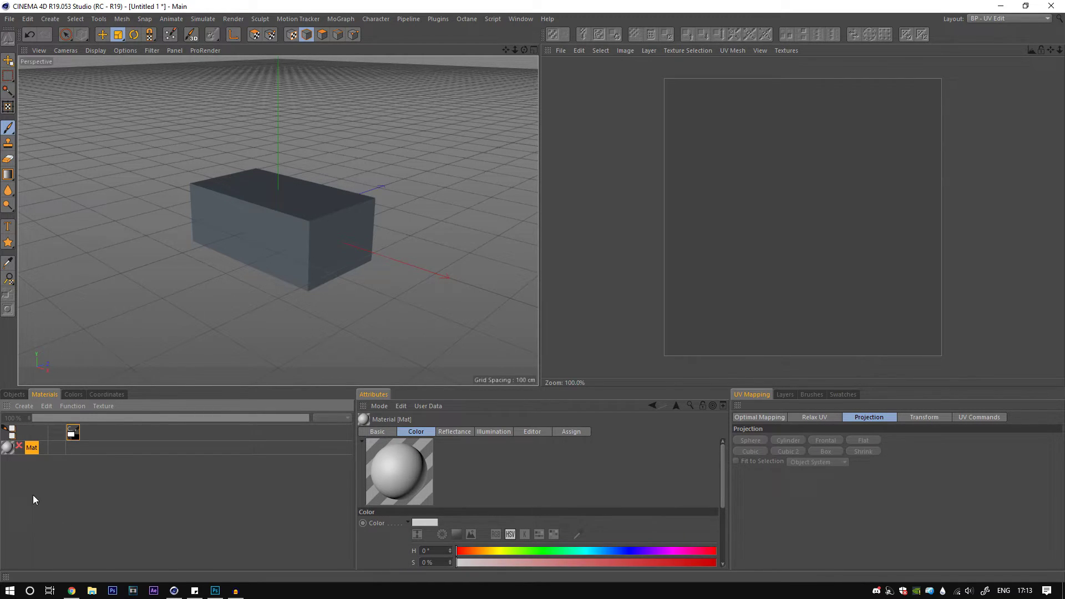
click(19, 446)
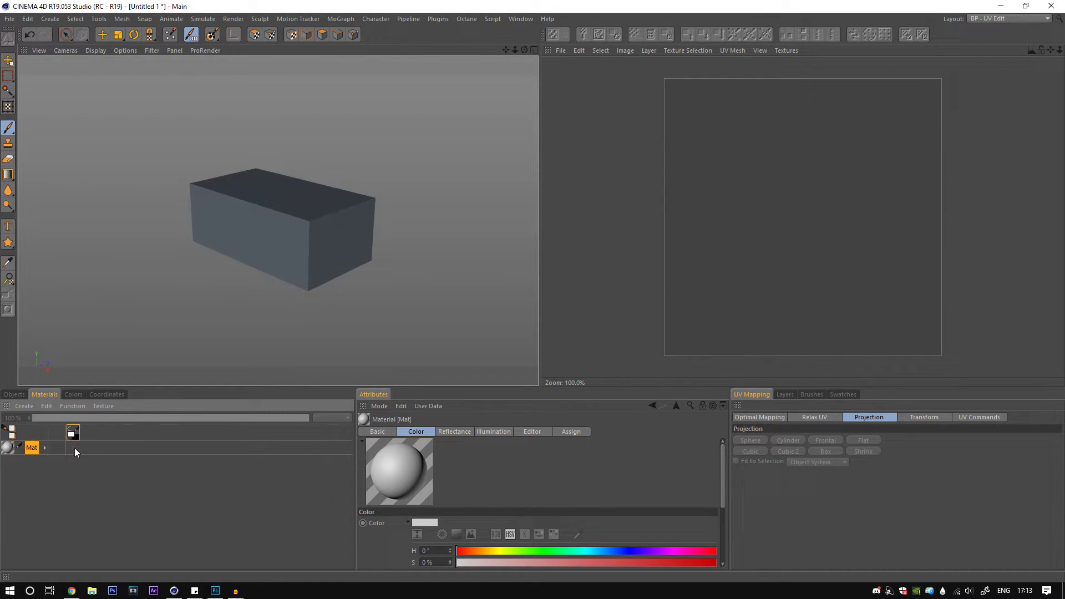
Step: Add a 1024 × 1024 pixel texture filled with pure red to the material's color channel, checking the Photoshop layout before confirming
double_click(74, 448)
drag(71, 341, 514, 284)
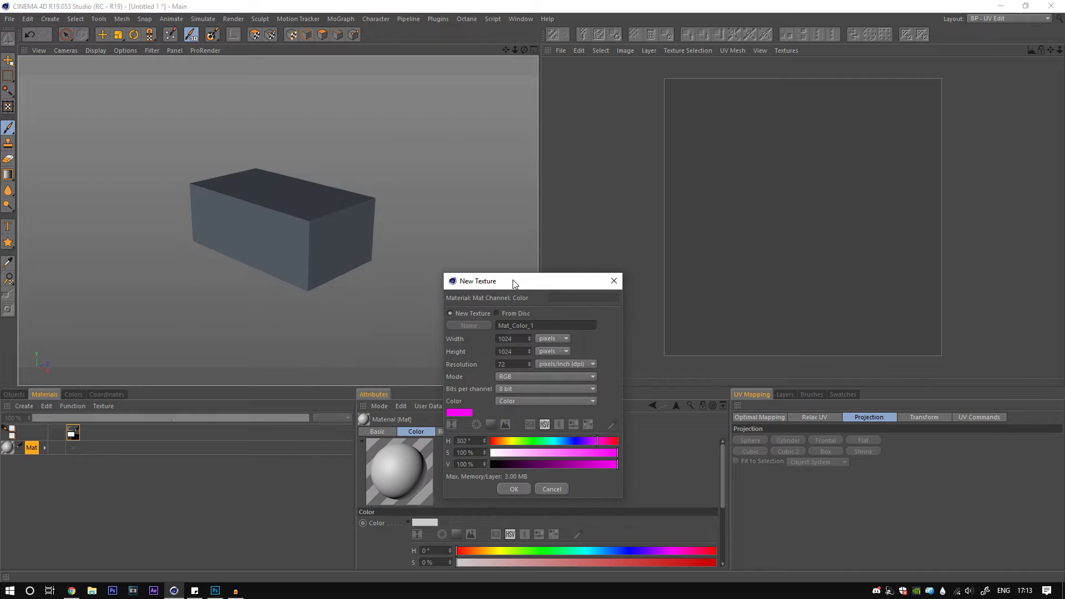
click(460, 412)
click(520, 411)
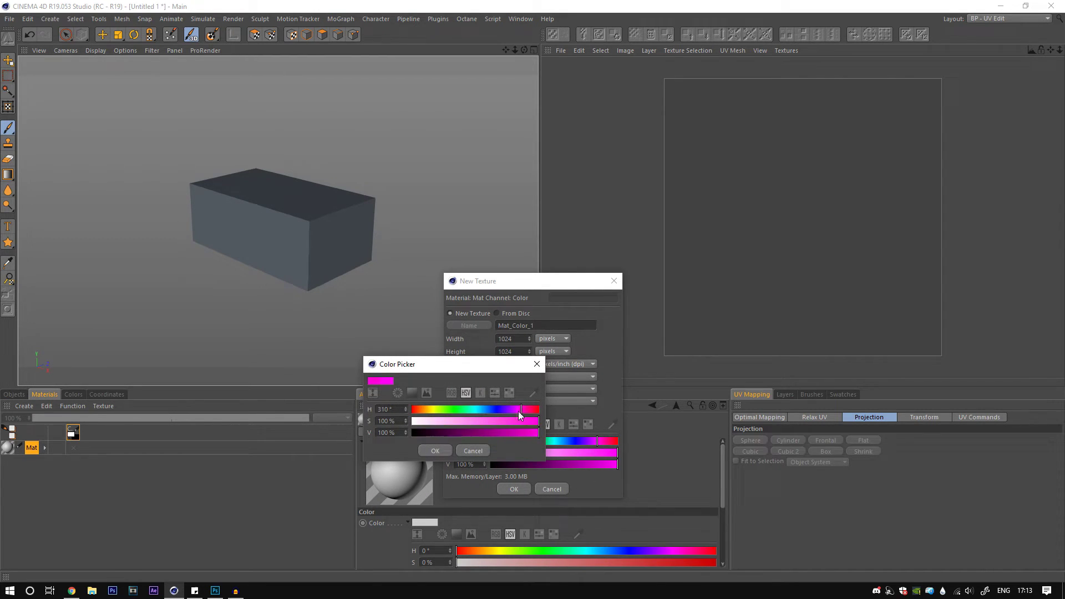
drag(520, 415, 544, 414)
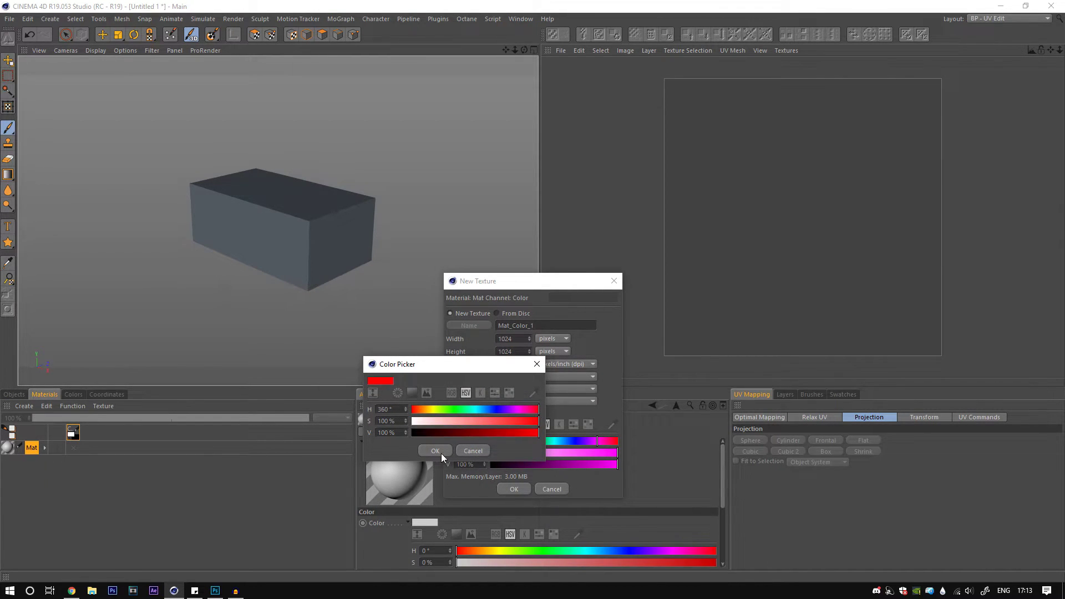
click(435, 451)
click(216, 591)
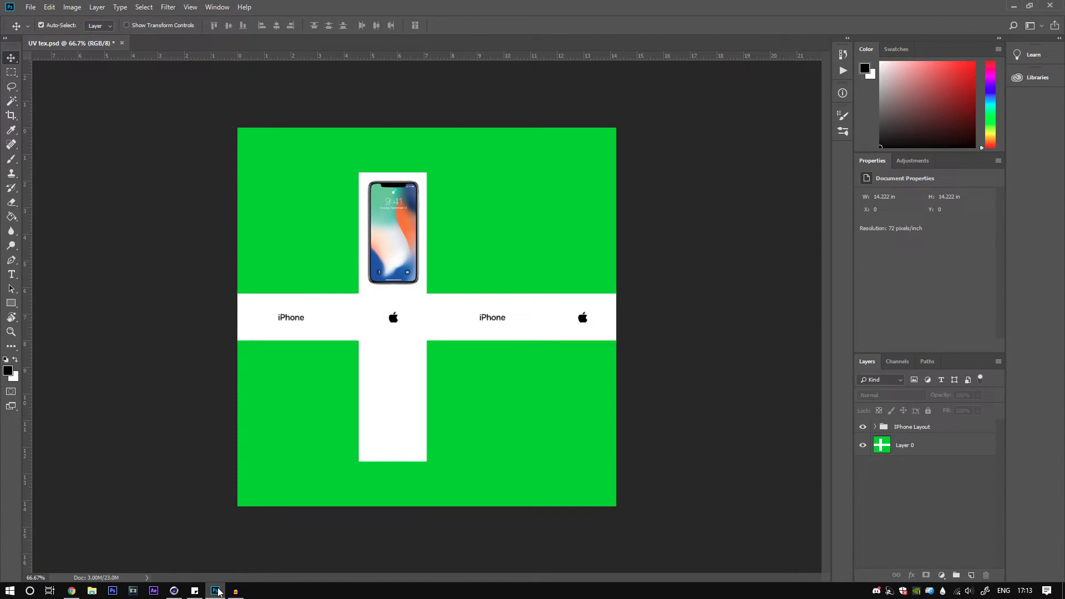
click(216, 591)
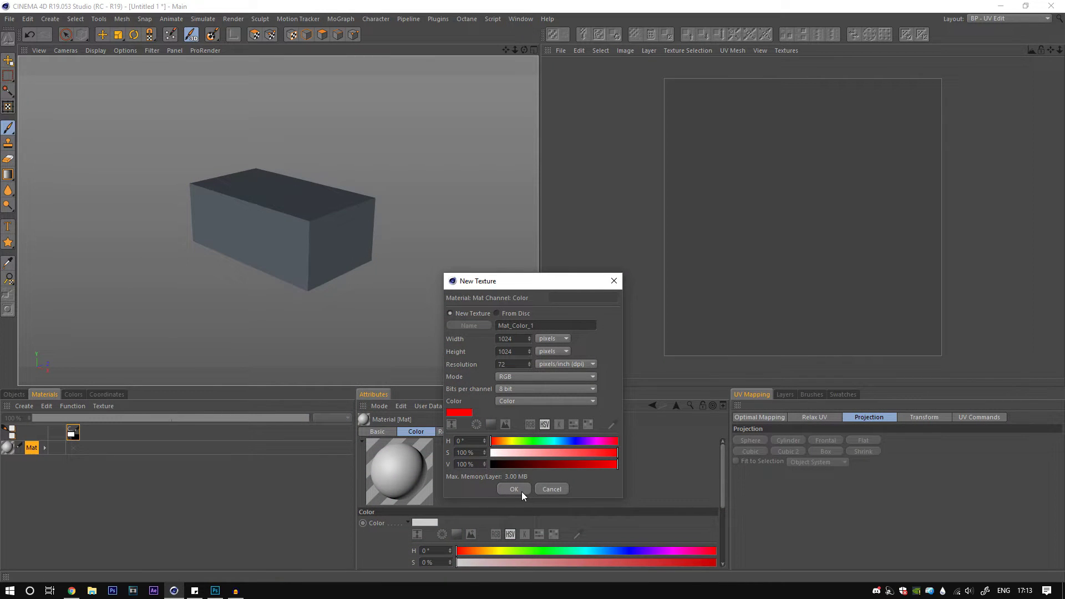
click(515, 489)
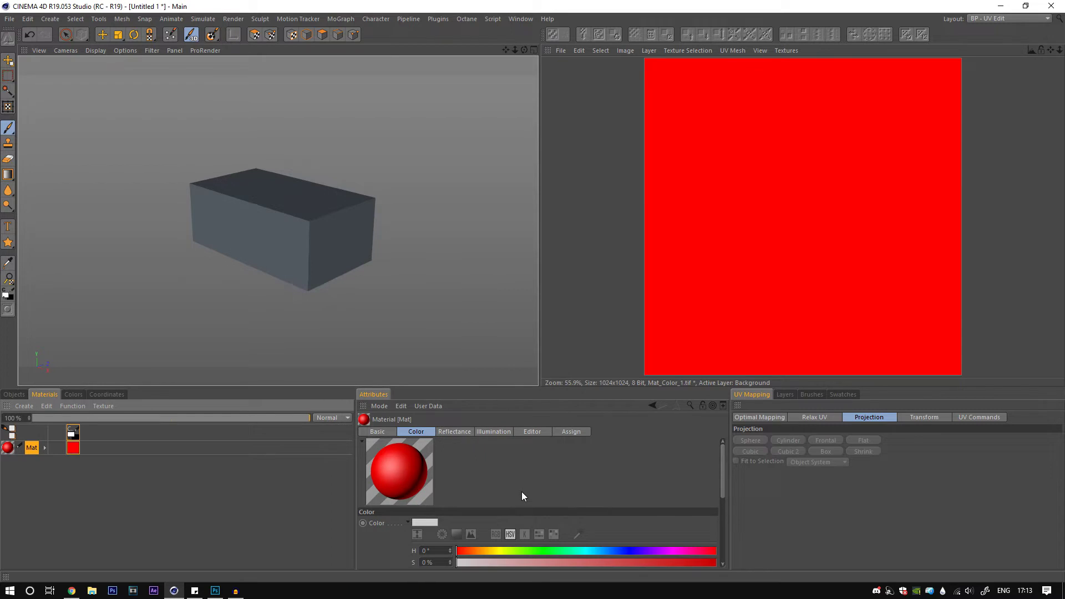
Step: Turn on the UV mesh display and unwrap the cube with the Box projection in UV Polygons mode
click(788, 394)
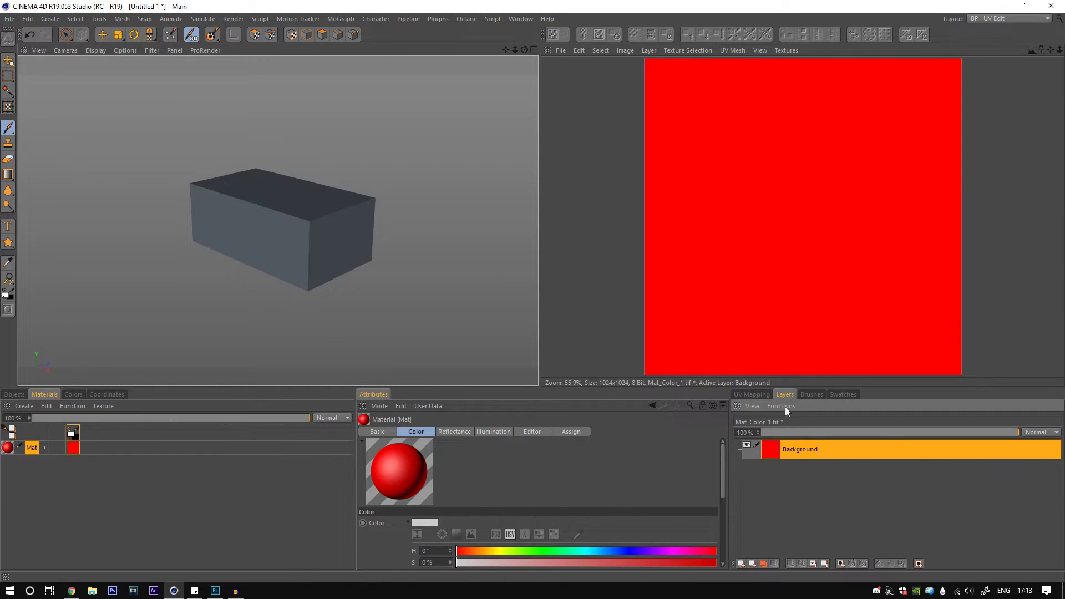
click(729, 50)
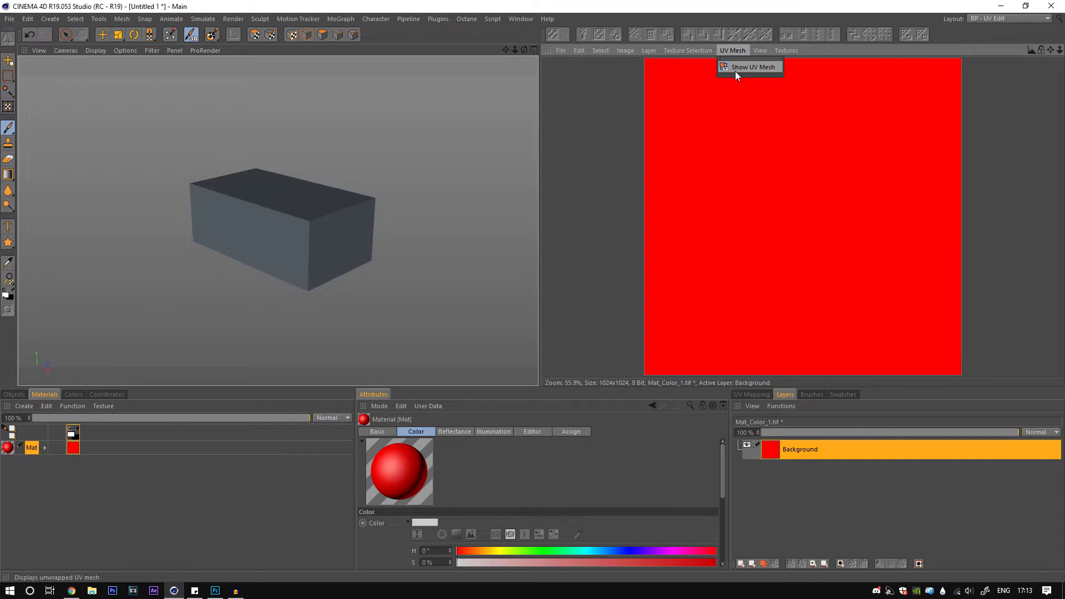
click(735, 71)
click(290, 35)
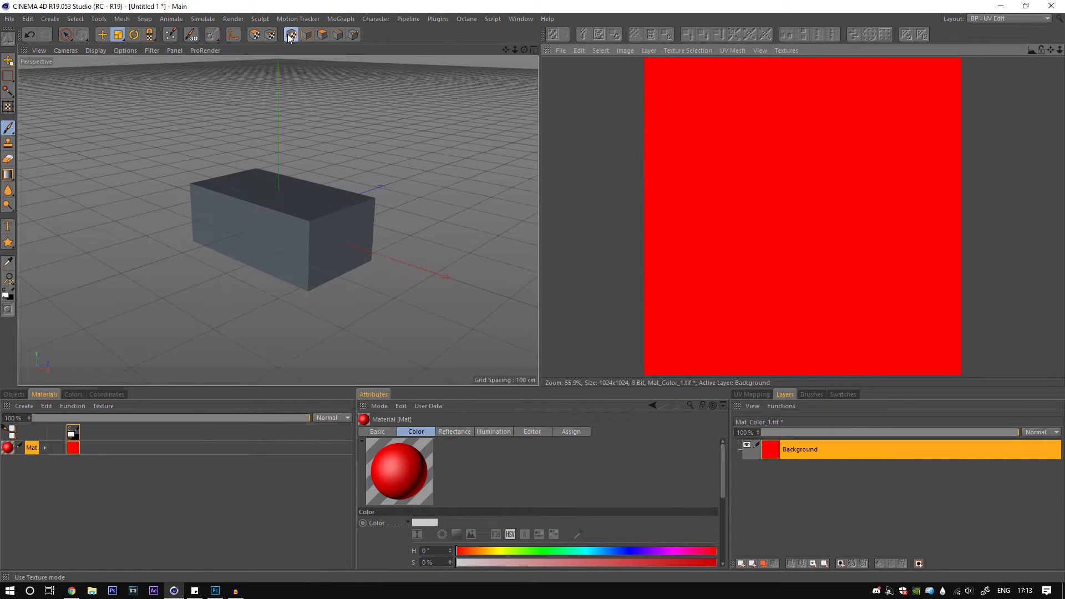
click(768, 394)
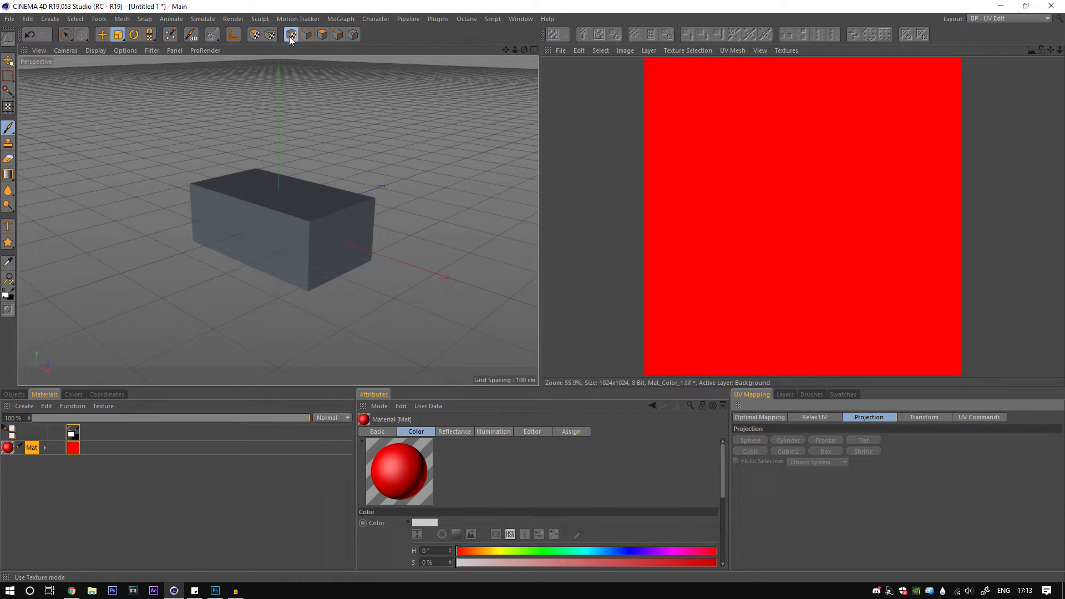
click(257, 35)
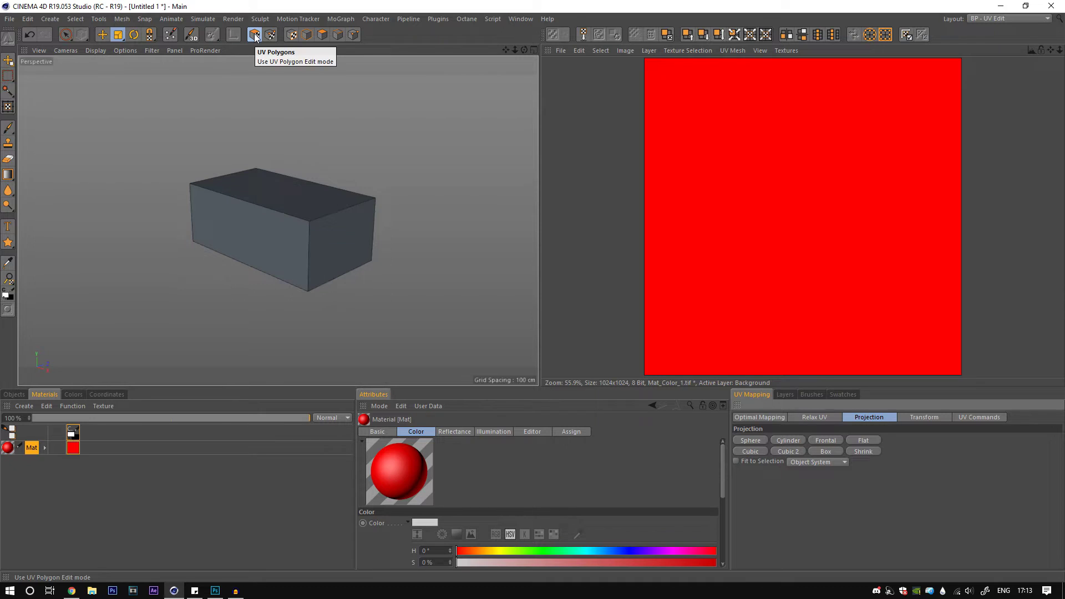
click(823, 452)
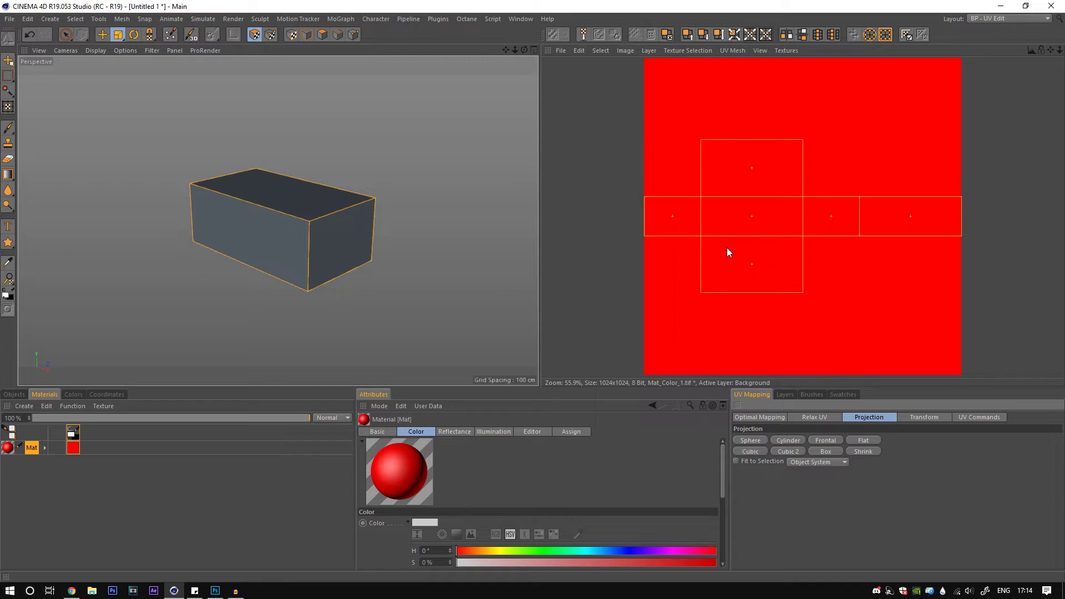
Step: Compare the unwrap with the Photoshop layout, then fill the cube's UV polygons with white on the red texture
click(215, 591)
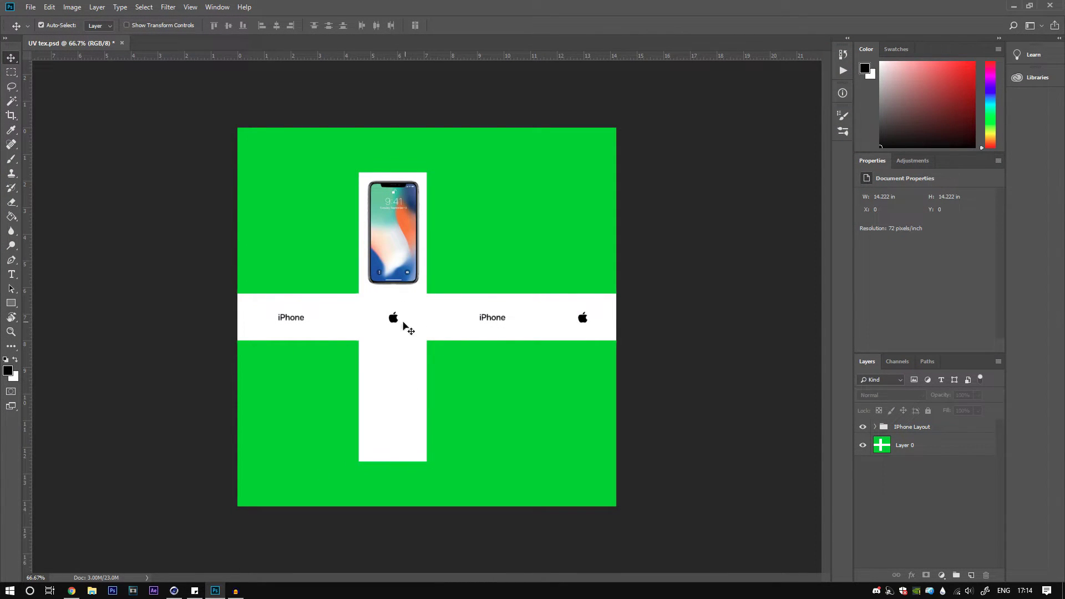
click(215, 590)
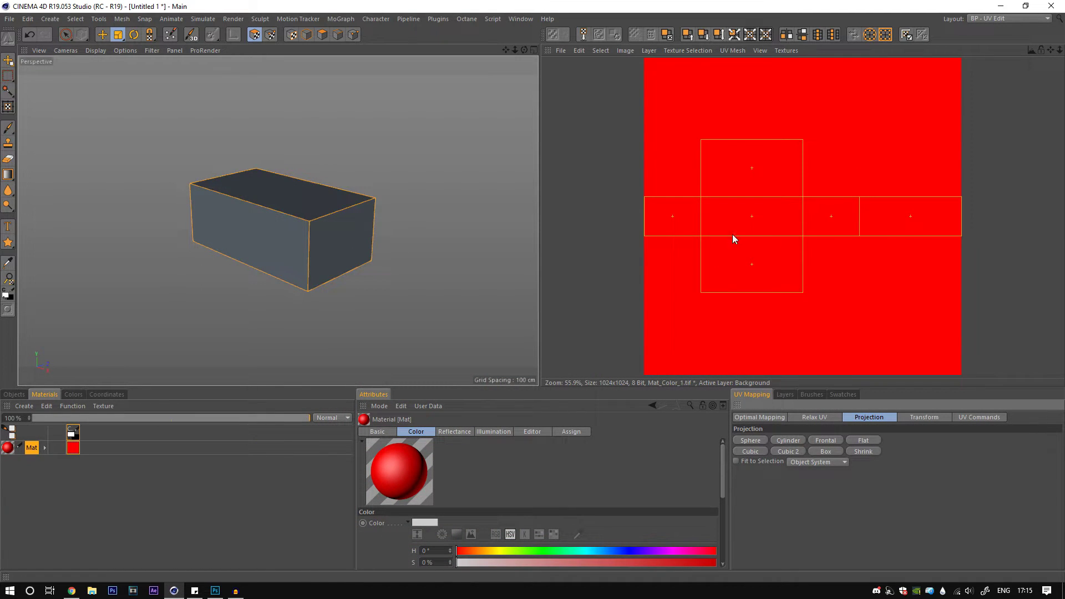
click(649, 51)
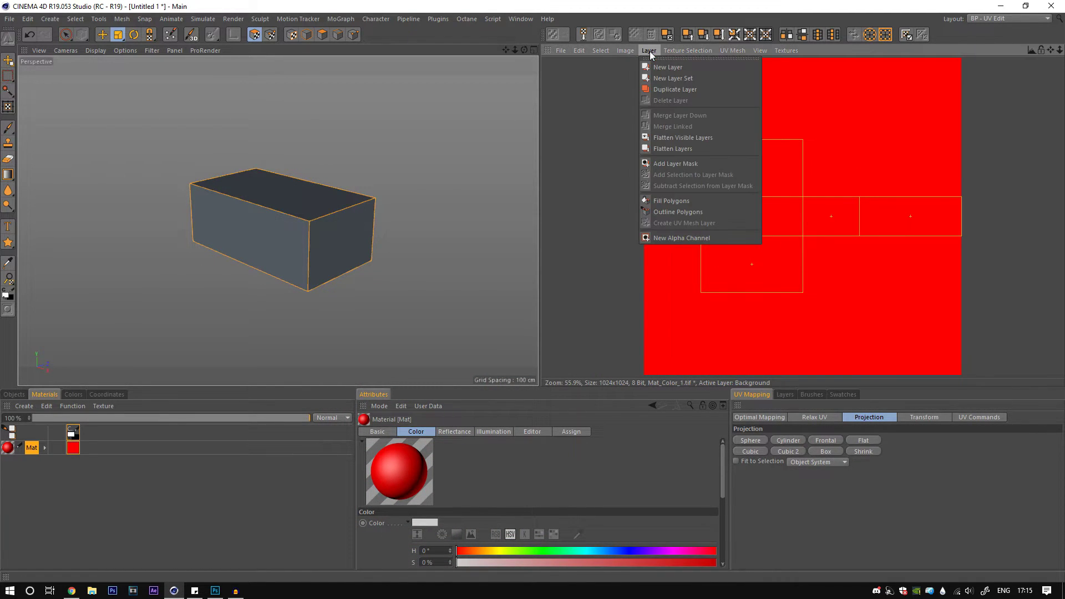
click(664, 201)
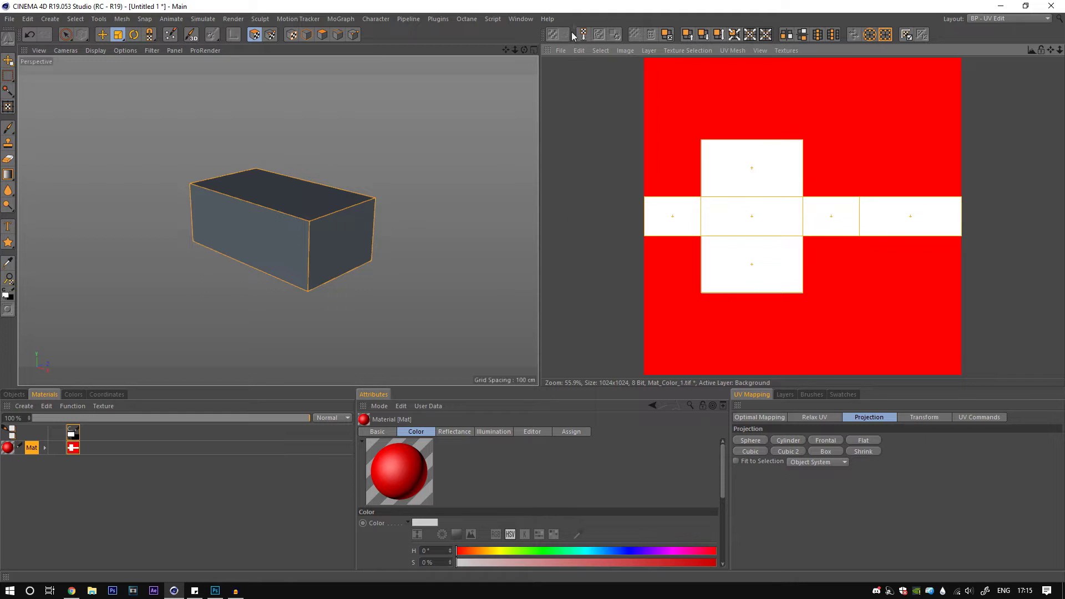
click(557, 51)
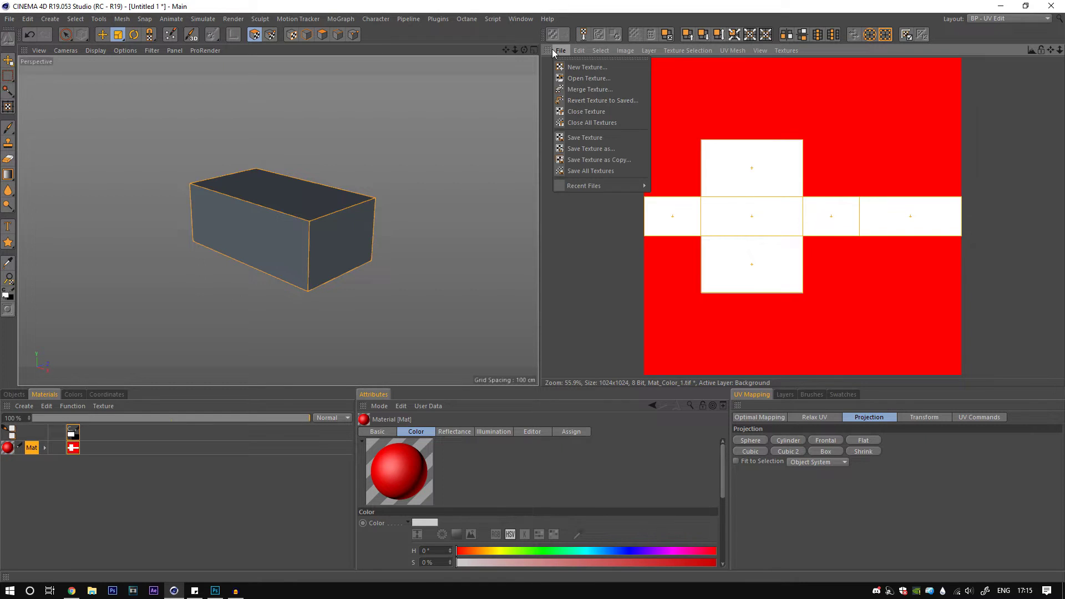
click(591, 147)
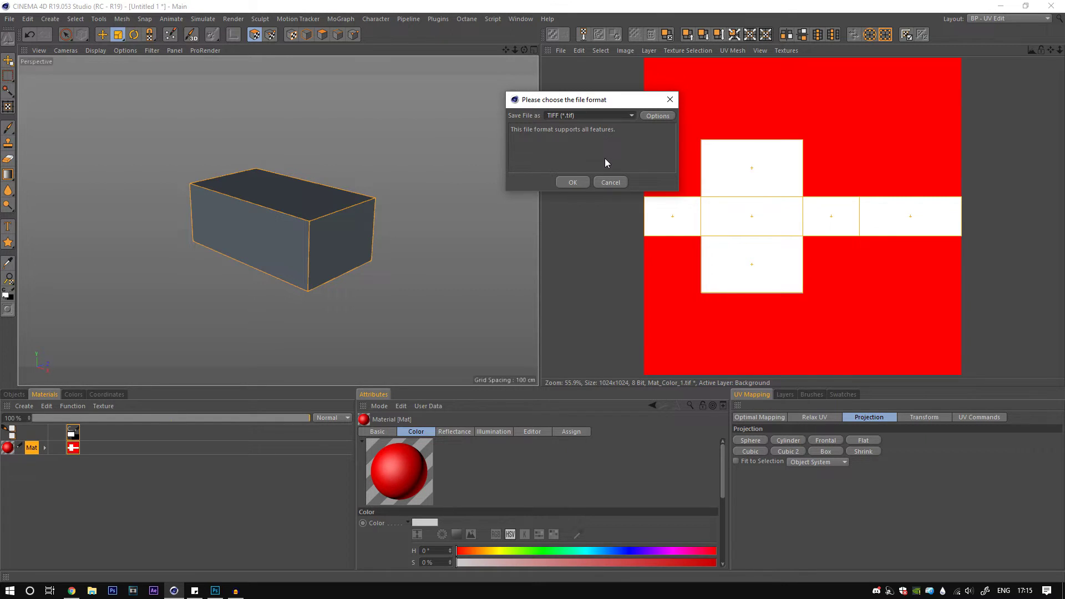
click(610, 182)
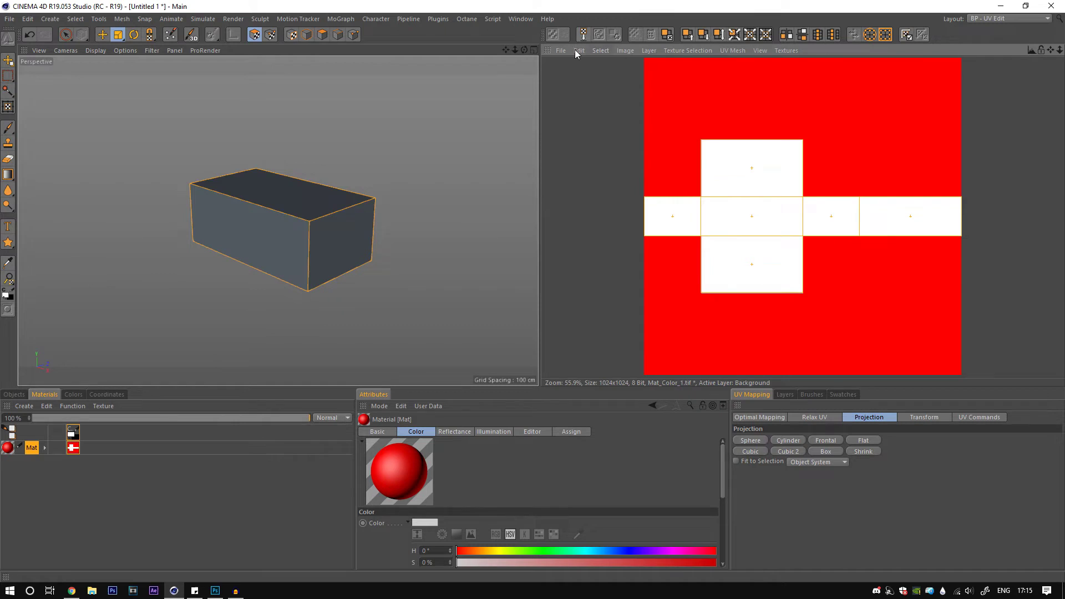
Step: Save the painted texture in PSD format as Tutorial in the Iphone Box folder
click(561, 50)
click(582, 154)
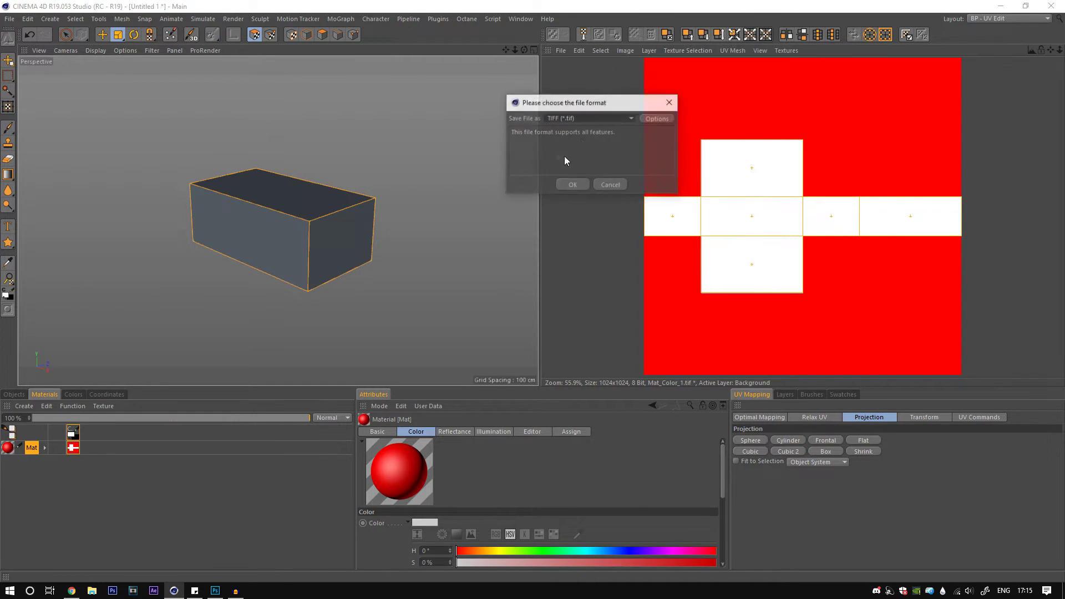
click(591, 118)
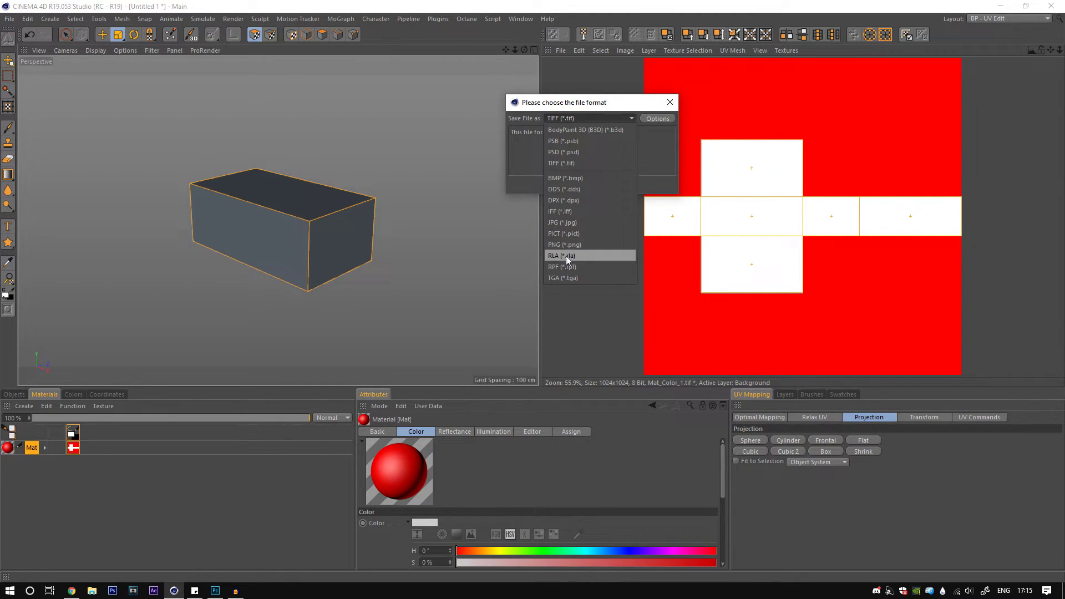
click(565, 154)
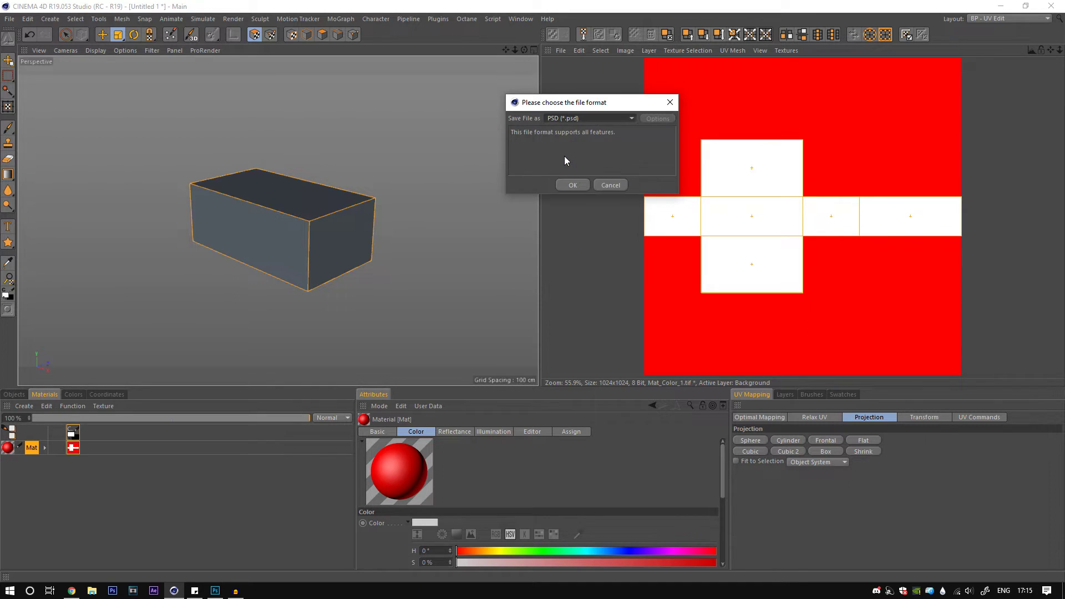
click(573, 184)
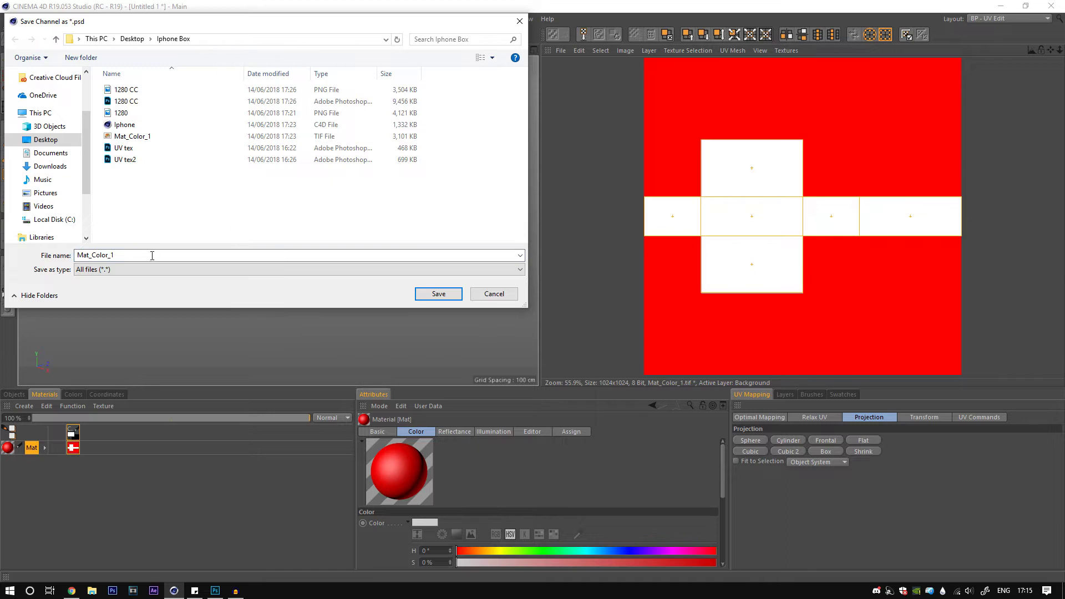
text(Tutorial)
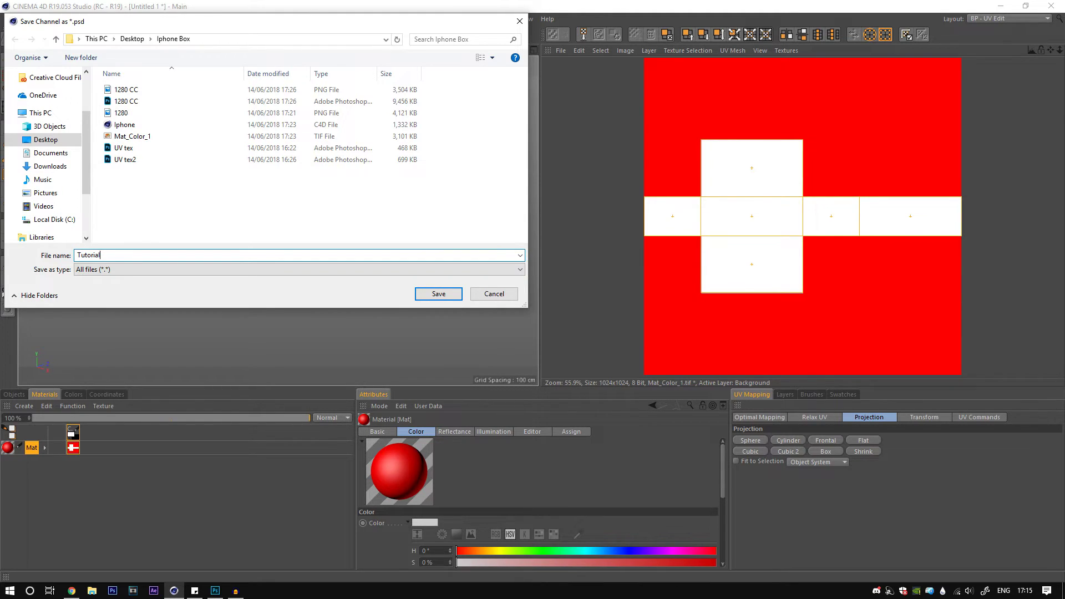
click(430, 293)
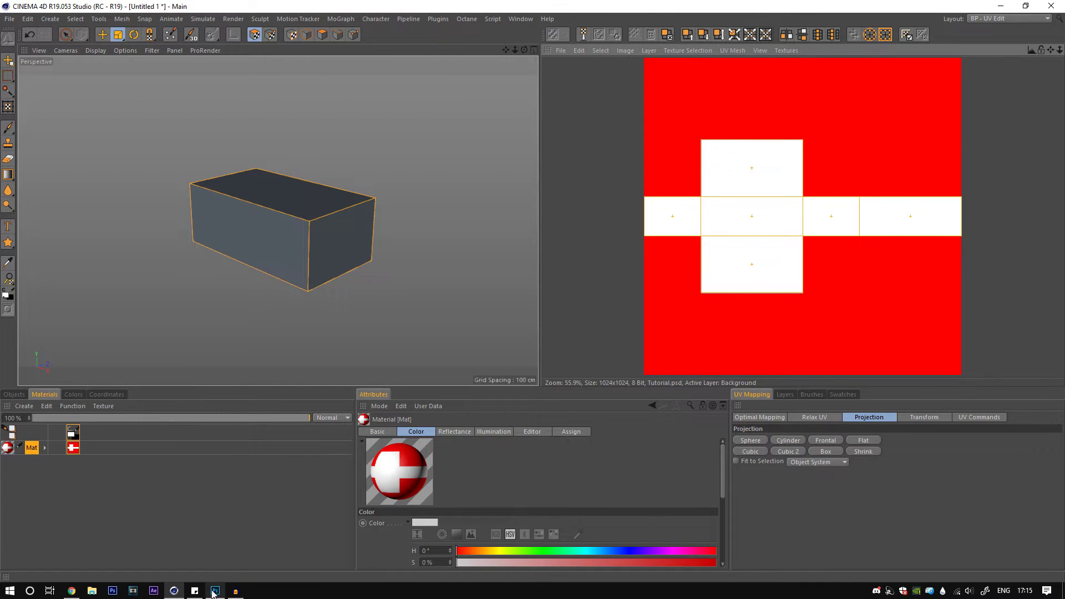
Step: Switch to Photoshop and open the Tutorial PSD from the Iphone Box folder
click(215, 591)
click(31, 6)
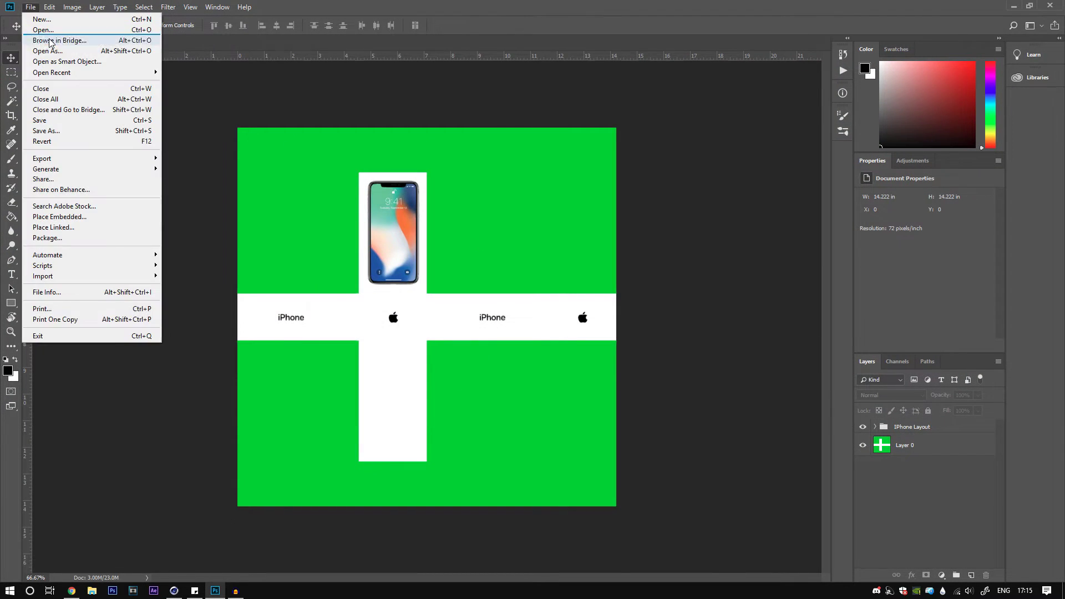
click(43, 29)
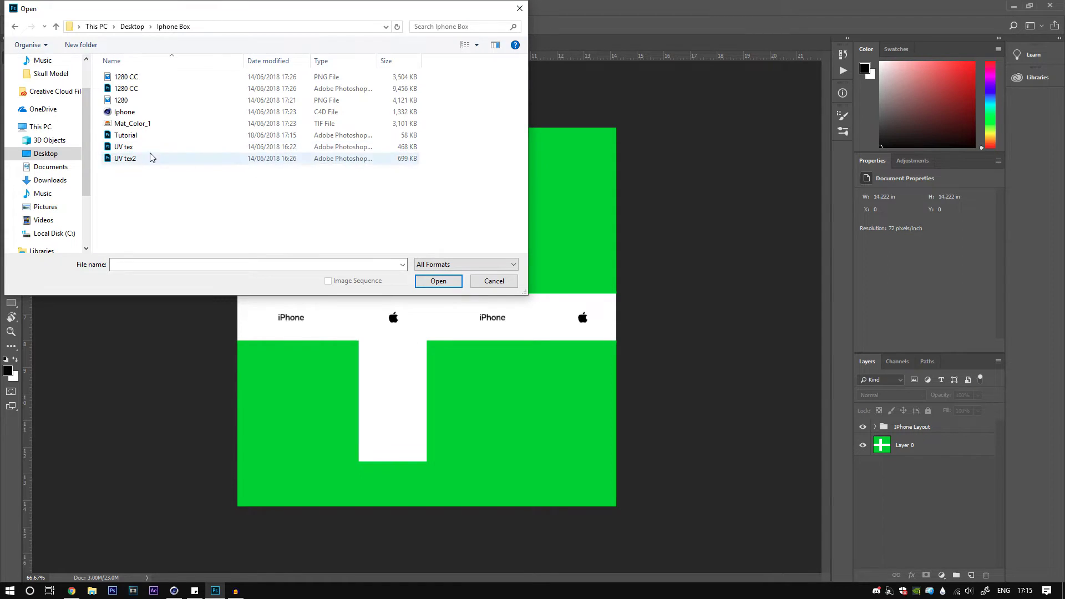
click(124, 136)
click(438, 280)
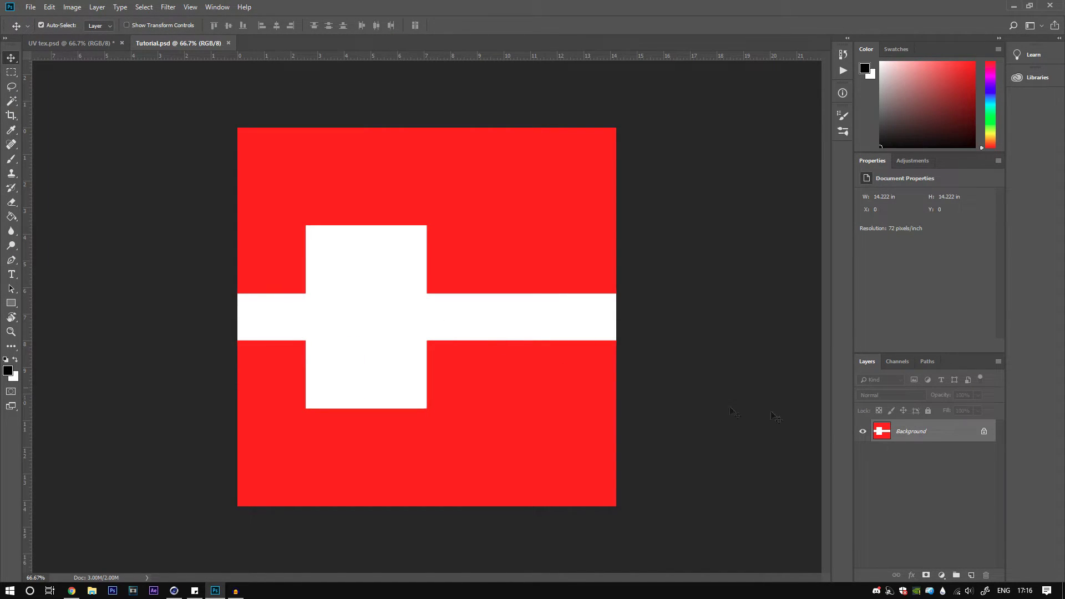
Step: Convert the locked background into the regular layer Layer 0 and duplicate it
double_click(920, 438)
click(621, 174)
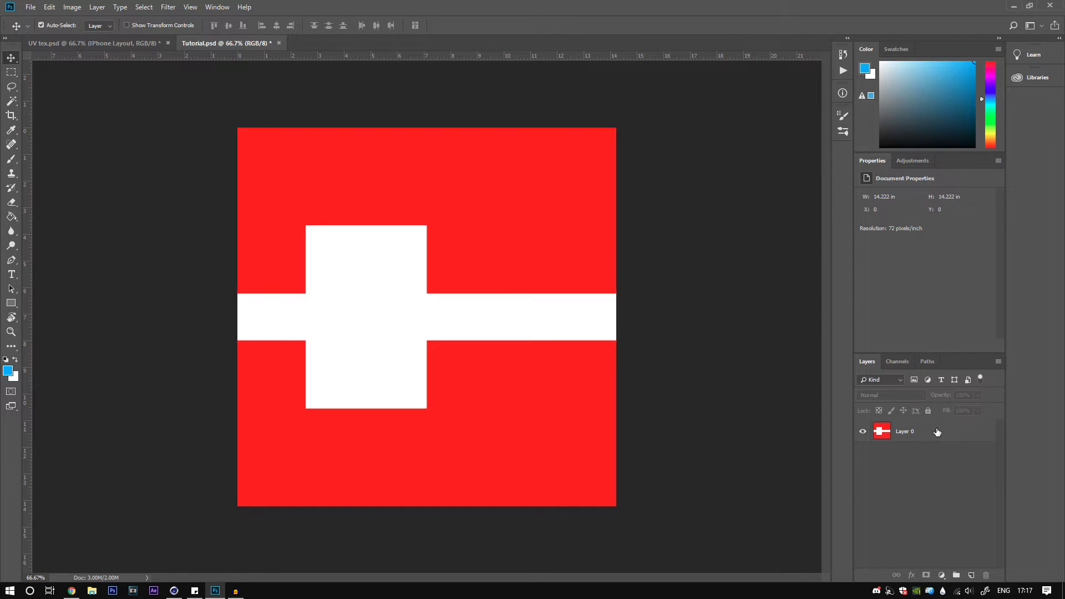
click(936, 439)
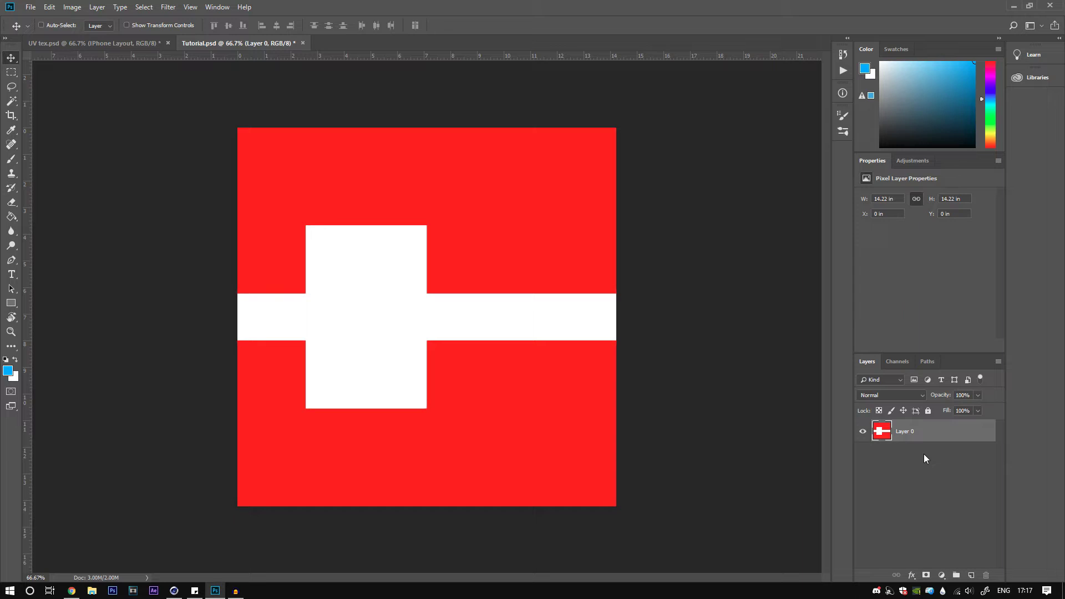
key(ctrl+j)
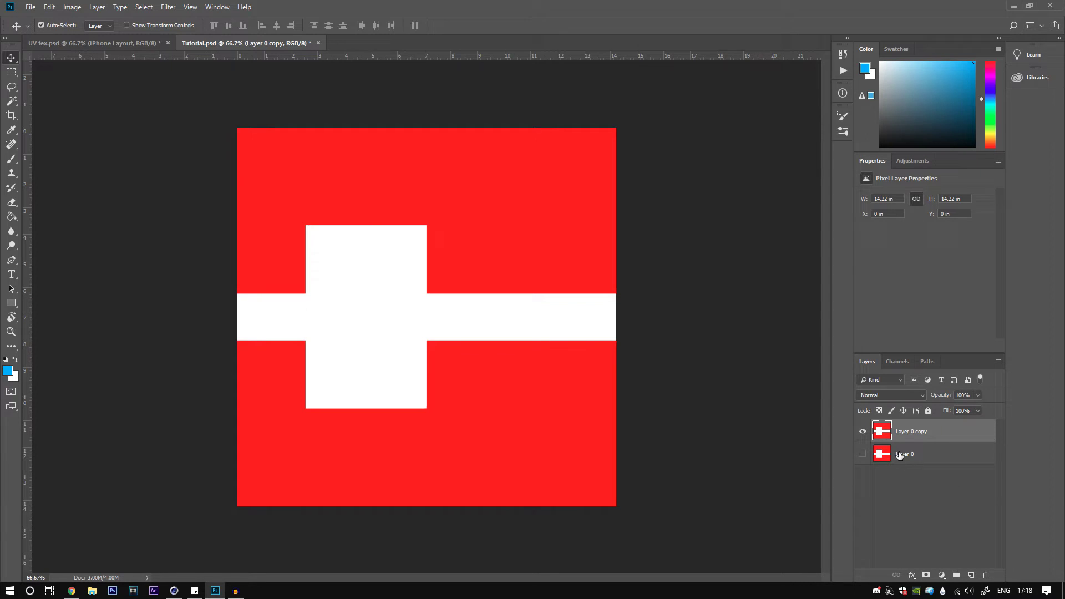
Step: Rename the original, hidden template layer as Temp
double_click(899, 455)
key(BackSpace)
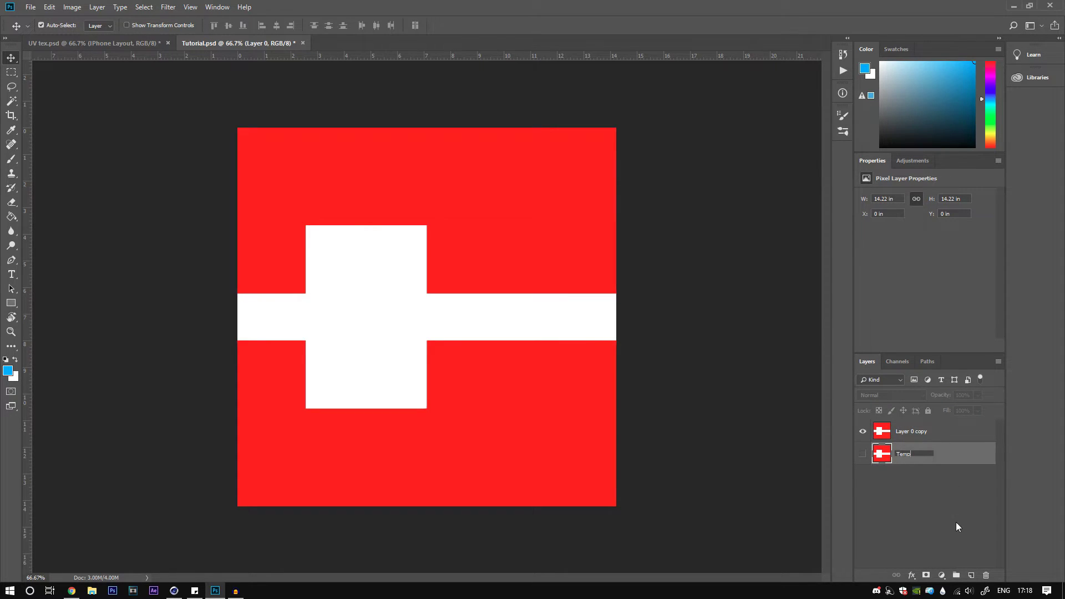
click(956, 527)
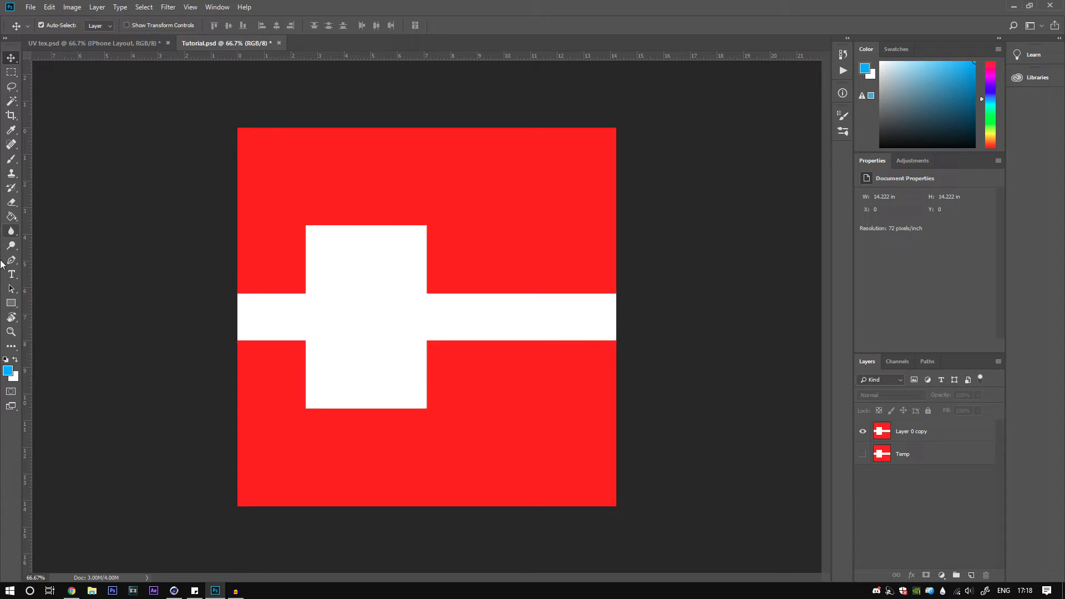
Step: Draw a dark rectangle about 186 × 129 px with the Rectangle tool over the white strip's left face, discarding the first attempt
click(11, 303)
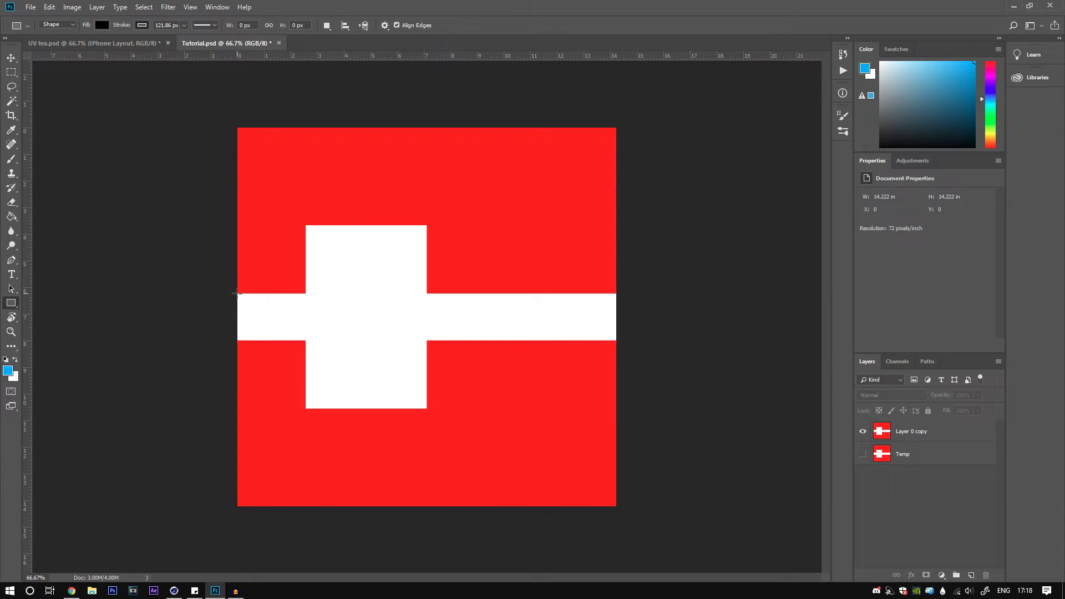
drag(236, 294, 257, 304)
key(ctrl+z)
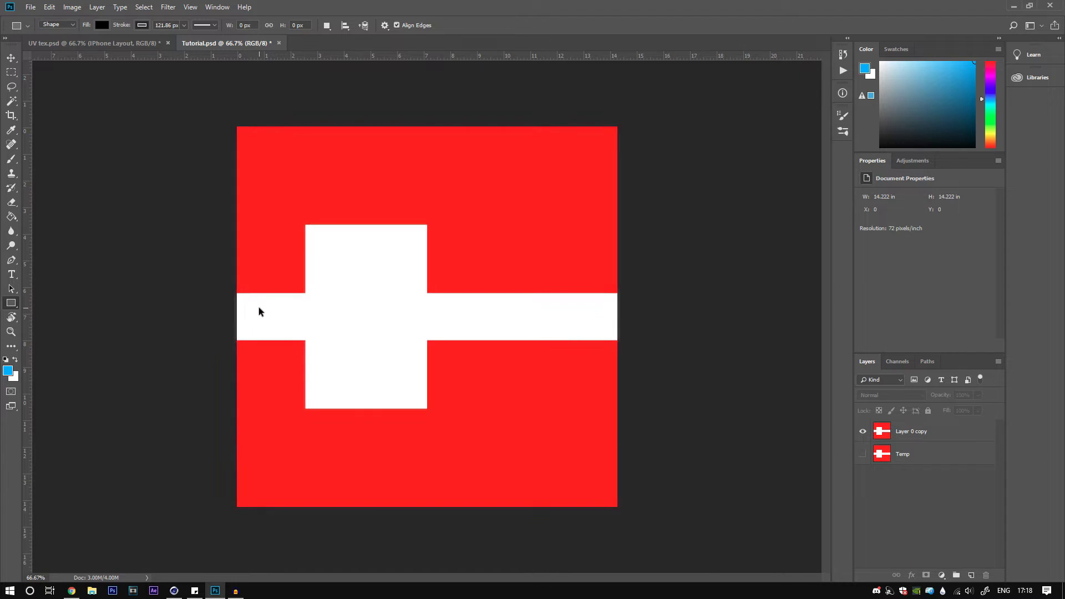
key(ctrl+plus)
key(ctrl+plus)
drag(200, 283, 598, 306)
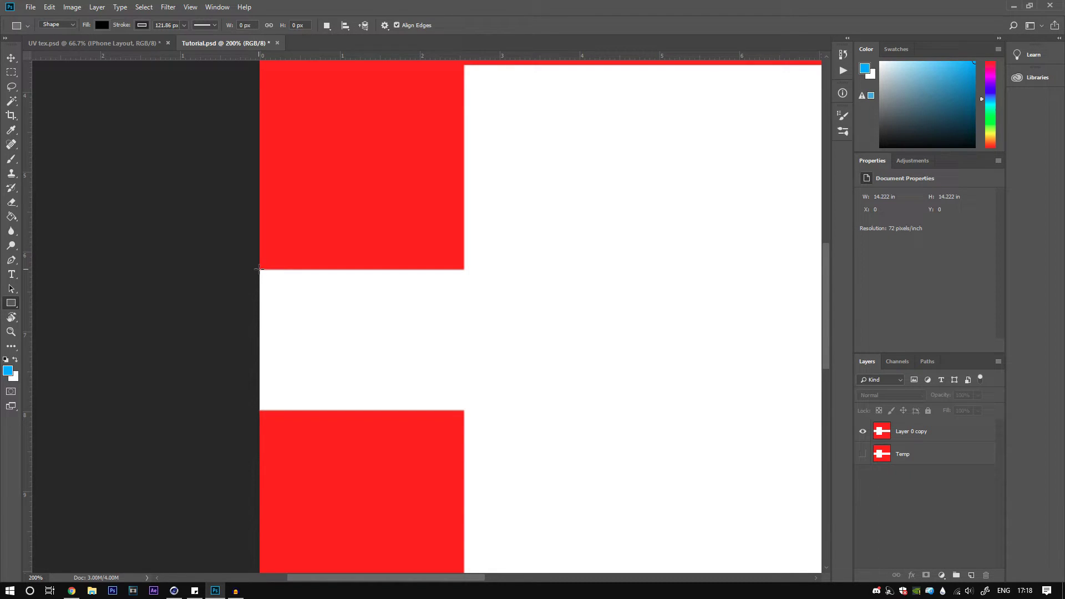
drag(262, 272, 465, 411)
Step: Adjust the dark rectangle with Free Transform so its top sits at Y 449 px, aligned with the strip
key(ctrl+t)
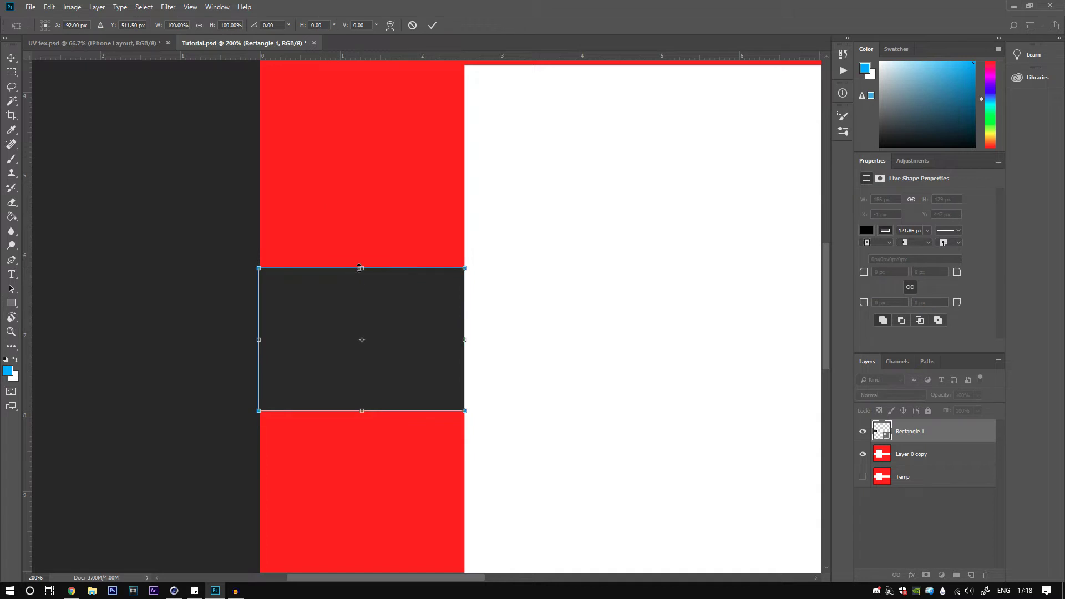
drag(362, 268, 362, 269)
key(Down)
click(432, 24)
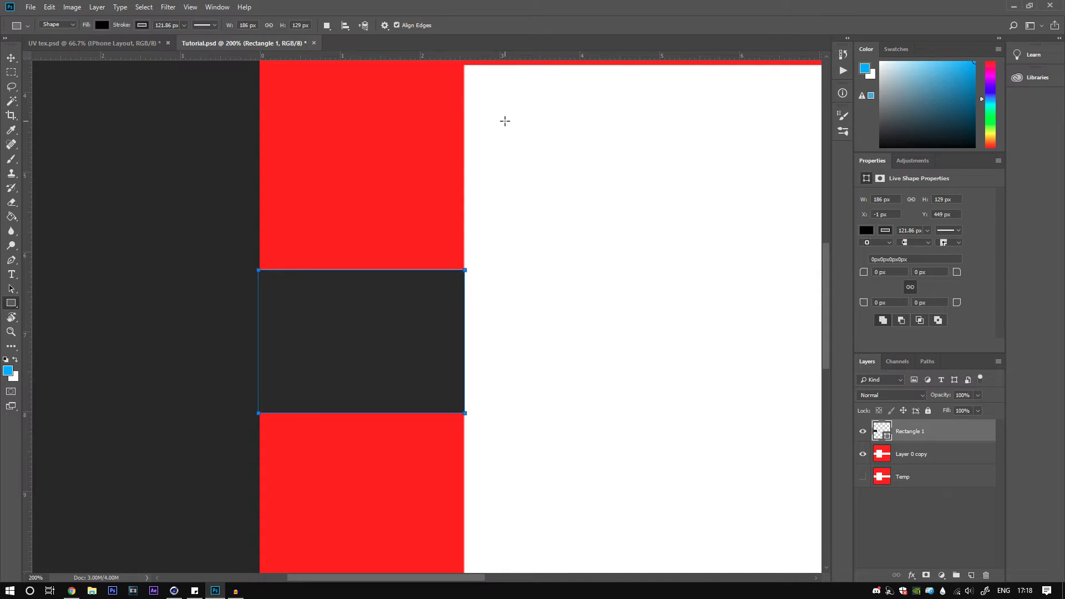
key(ctrl+minus)
key(ctrl+minus)
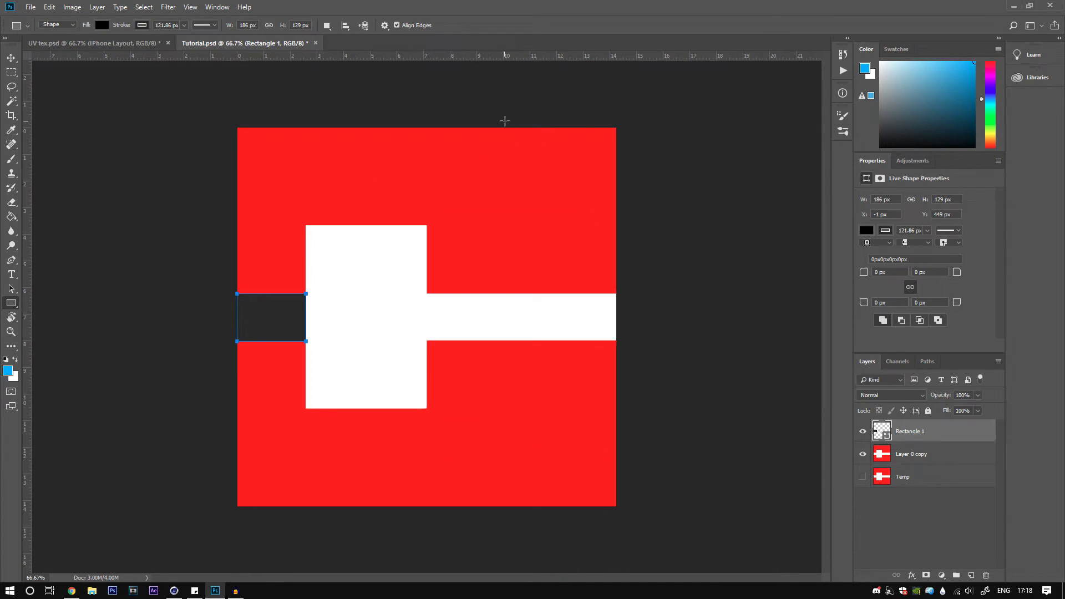
Step: Rasterize the rectangle layer, duplicate it and move the copy to the right end of the white strip
right_click(931, 439)
click(959, 172)
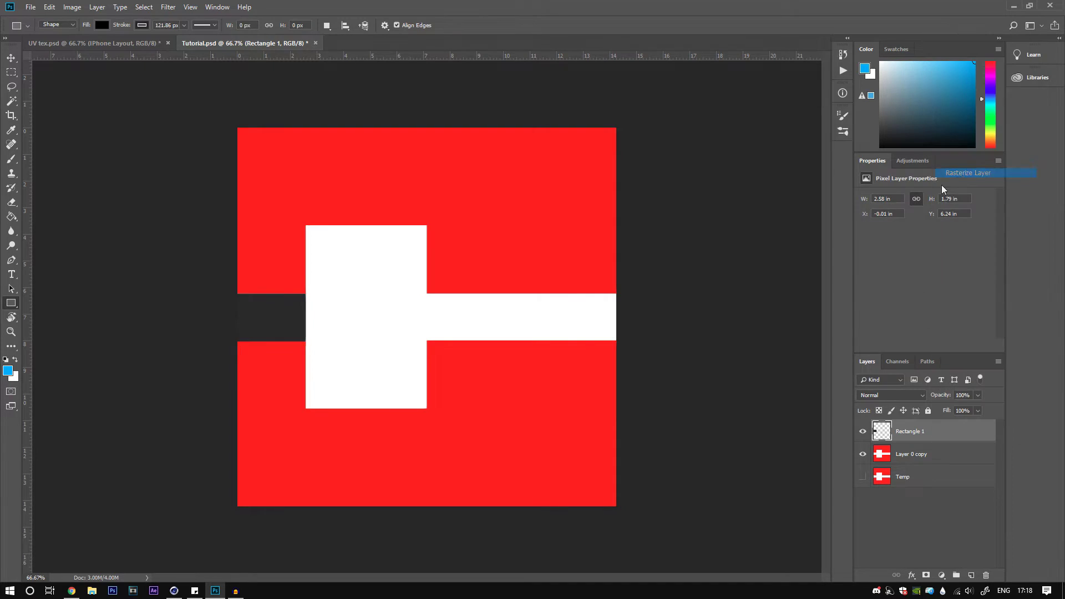
key(ctrl+j)
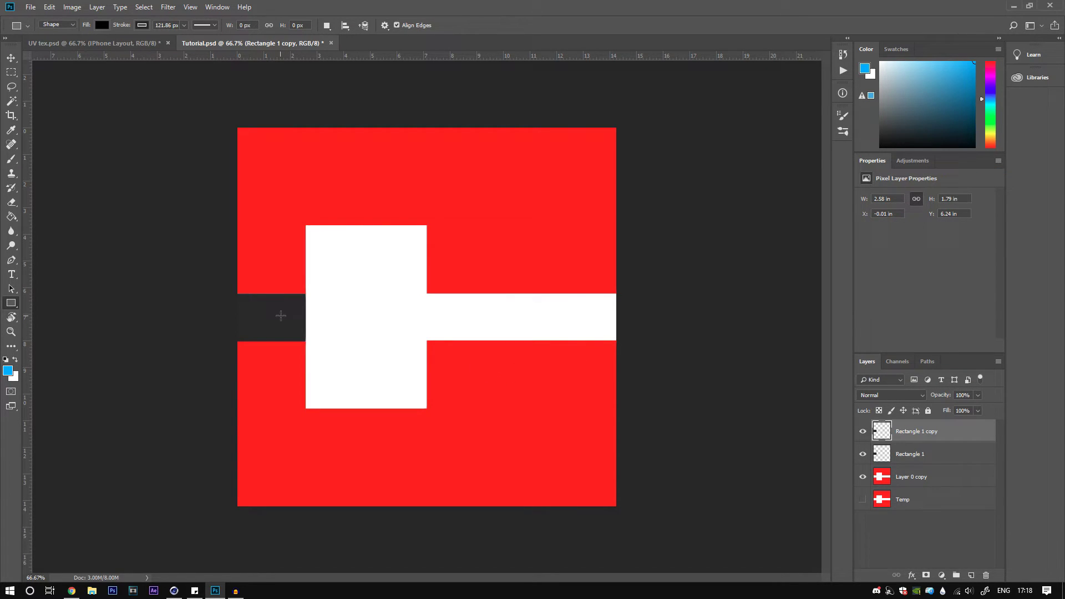
key(v)
drag(281, 323, 589, 312)
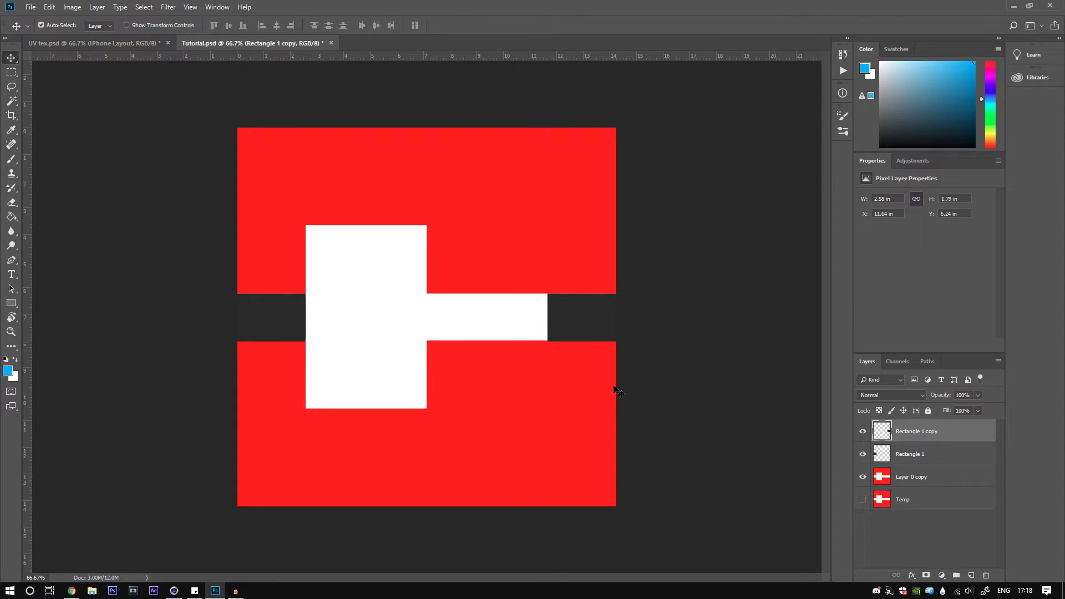
Step: Duplicate the right-end rectangle and place the new copy directly beside it on its left
click(912, 456)
click(911, 431)
key(ctrl+j)
mouse_move(577, 317)
mouse_down()
mouse_move(494, 317)
mouse_move(508, 315)
mouse_up()
Step: Fill the newest rectangle with blue and stretch its left edge to the large white block
click(11, 216)
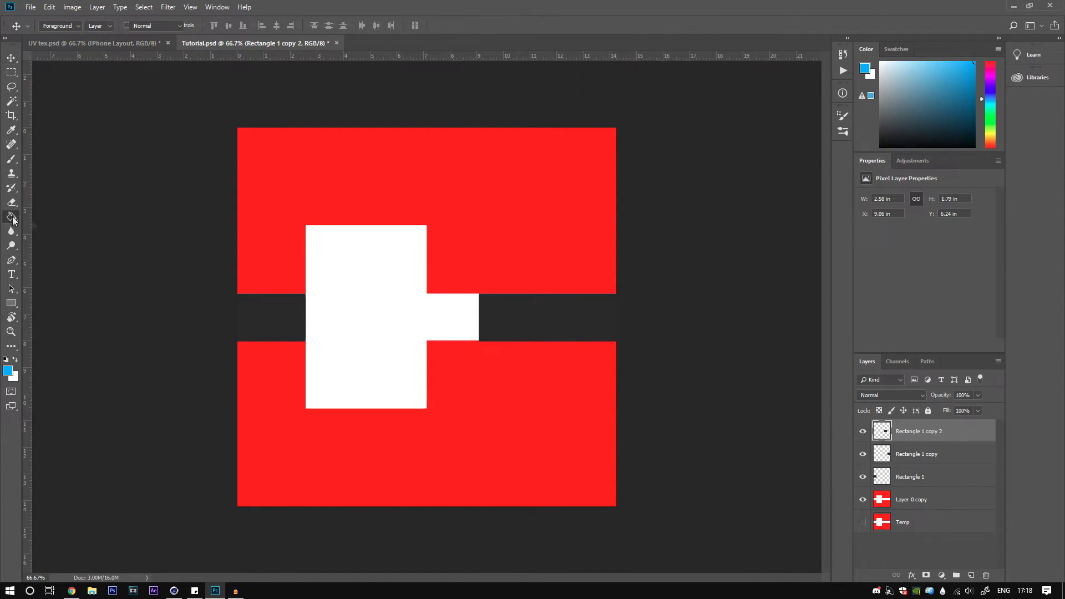
click(491, 329)
click(11, 57)
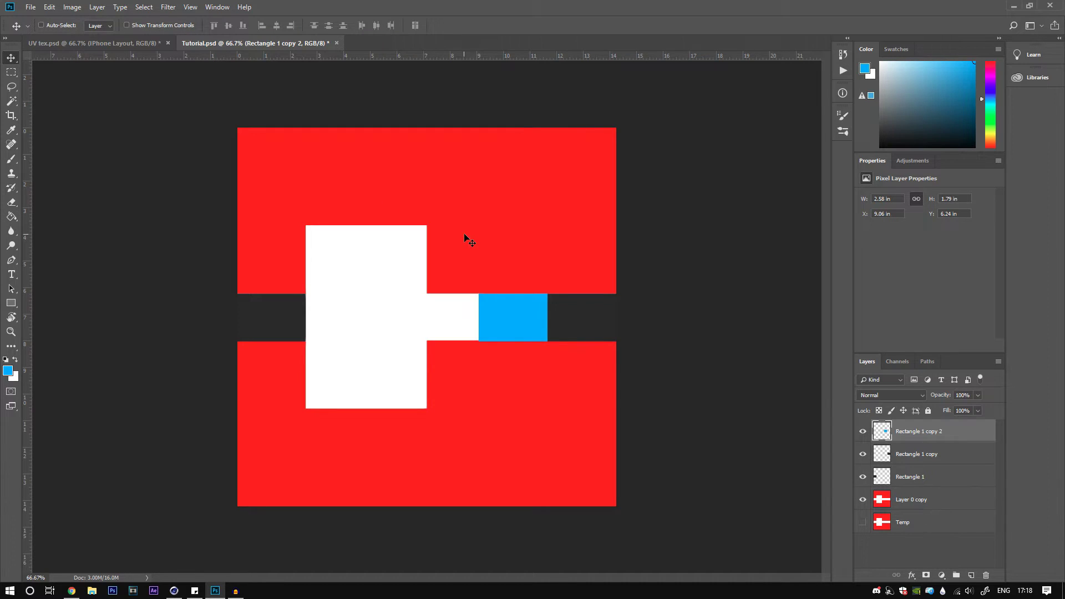
key(ctrl+t)
drag(478, 317, 423, 314)
click(501, 24)
Step: Duplicate the blue rectangle onto the strip's central face in the white block and fill the copy with green #18ff00
key(ctrl)
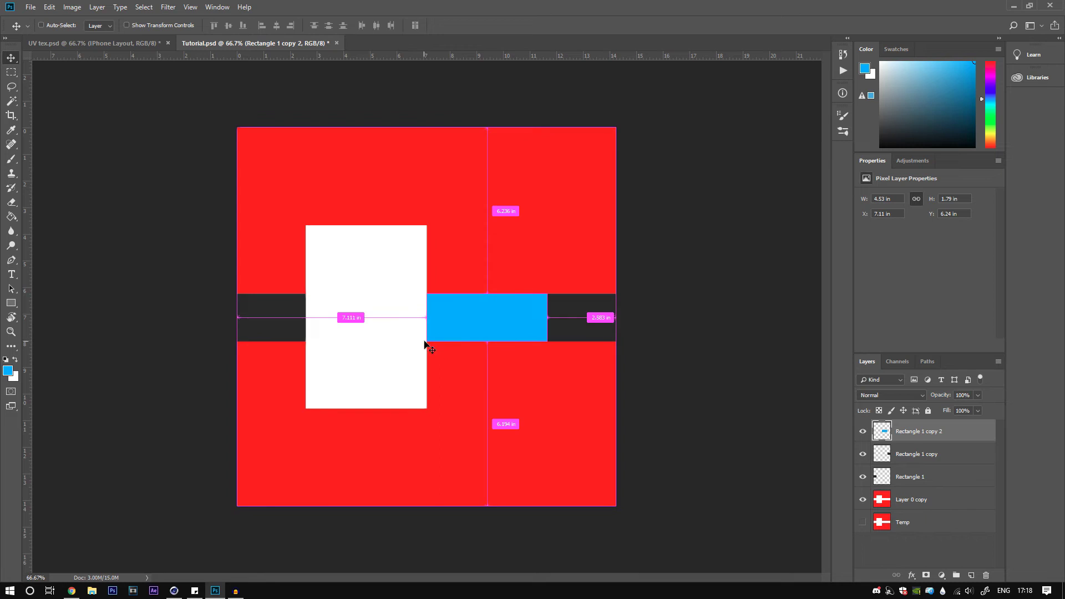
mouse_move(487, 326)
alt+mouse_down()
mouse_move(408, 309)
mouse_move(367, 314)
alt+mouse_up()
click(12, 216)
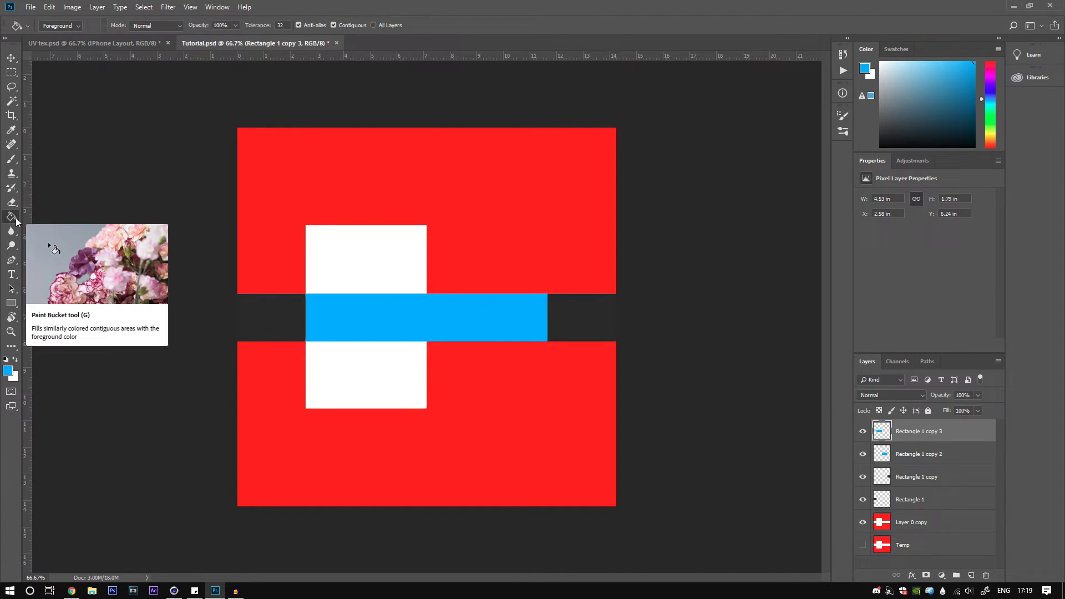
click(8, 370)
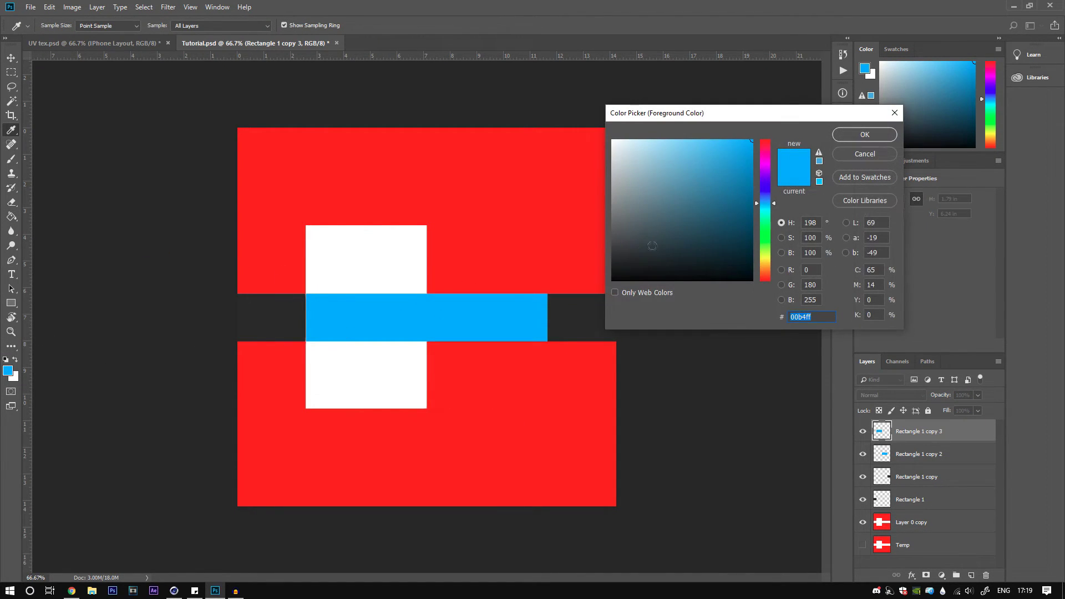
drag(767, 183, 767, 231)
click(865, 134)
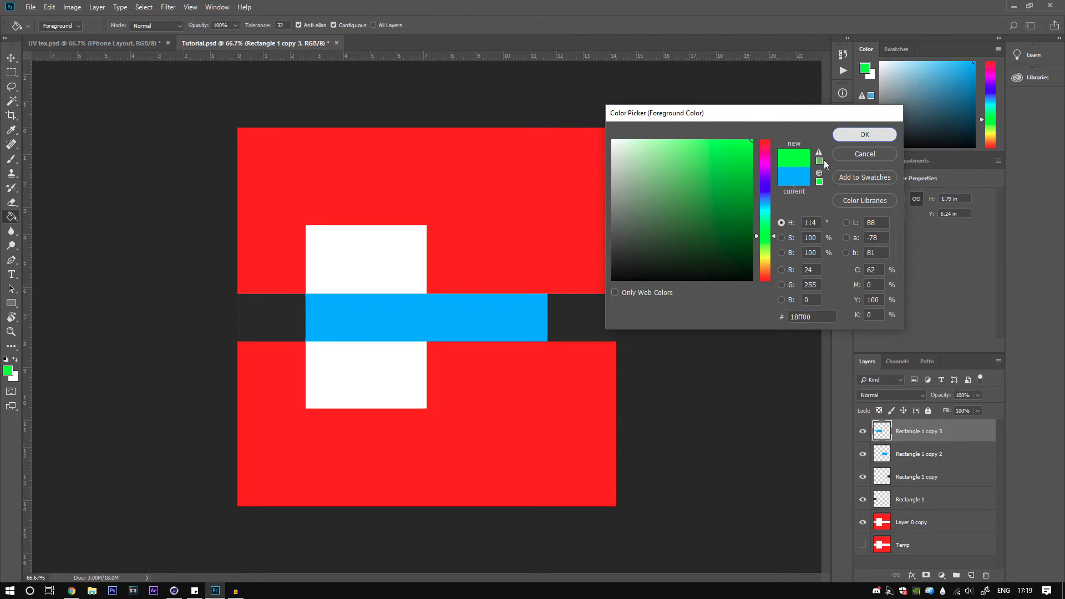
click(358, 326)
click(10, 59)
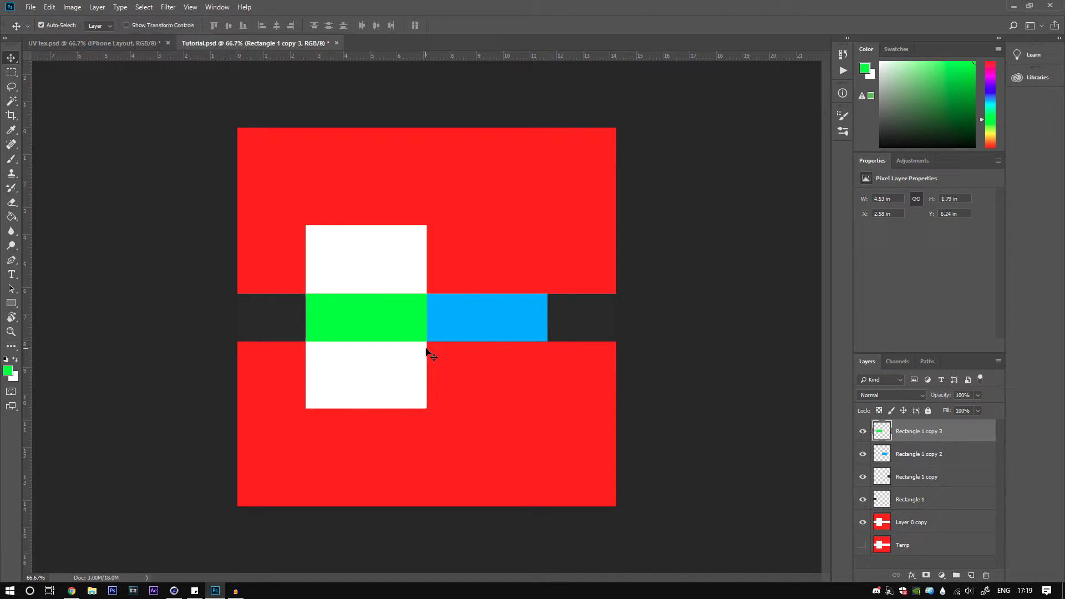
Step: Check the UV layout in Cinema 4D, and in Photoshop swap the right-end dark rectangle with the blue one so dark adjoins green
click(173, 591)
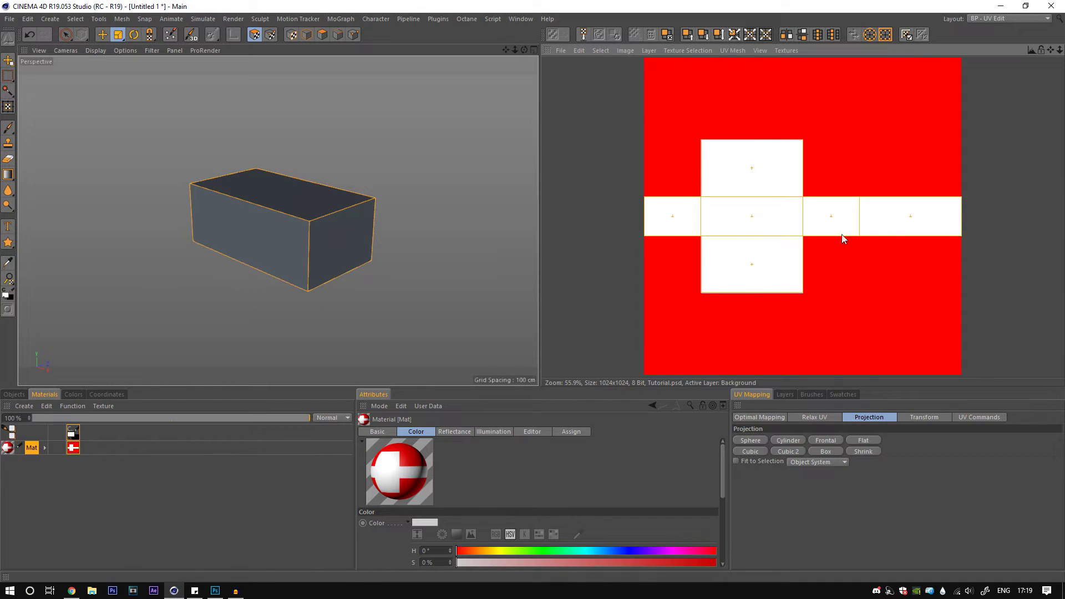
mouse_move(216, 593)
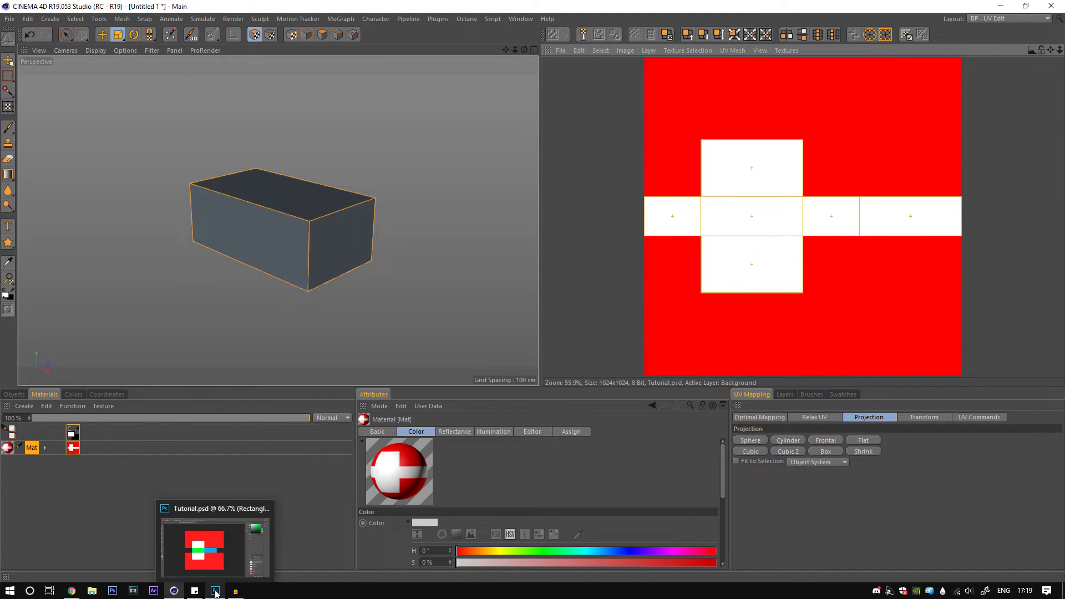
click(223, 592)
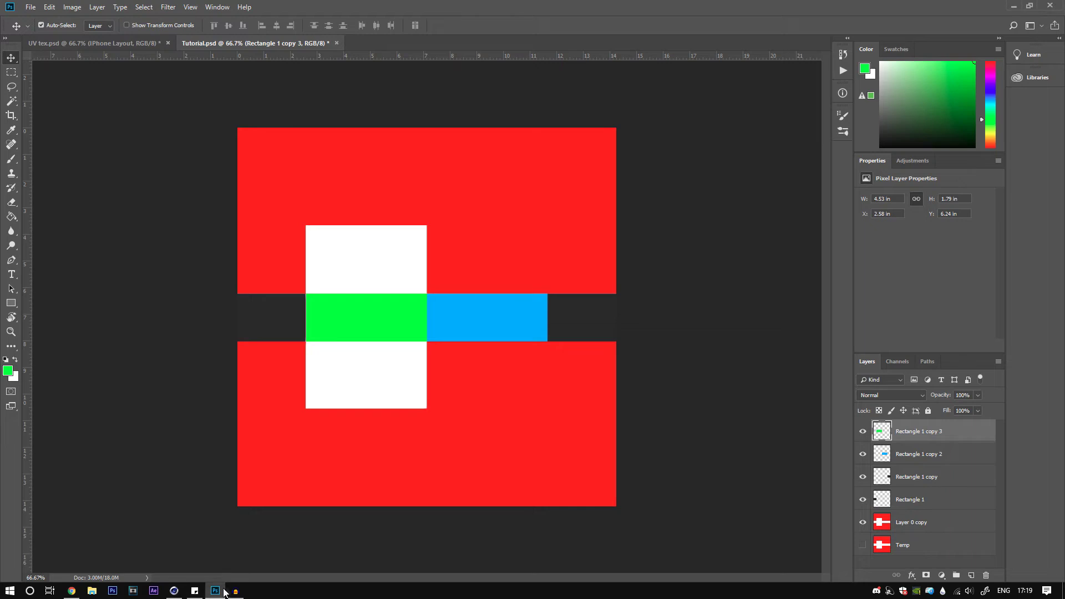
click(920, 478)
drag(577, 318, 442, 314)
drag(932, 454, 917, 476)
drag(500, 315, 572, 310)
Step: Examine the finished layout in UV tex.psd, expanding the IPhone Layout group and selecting the IPhone_Logo_2016.svg layer
click(71, 40)
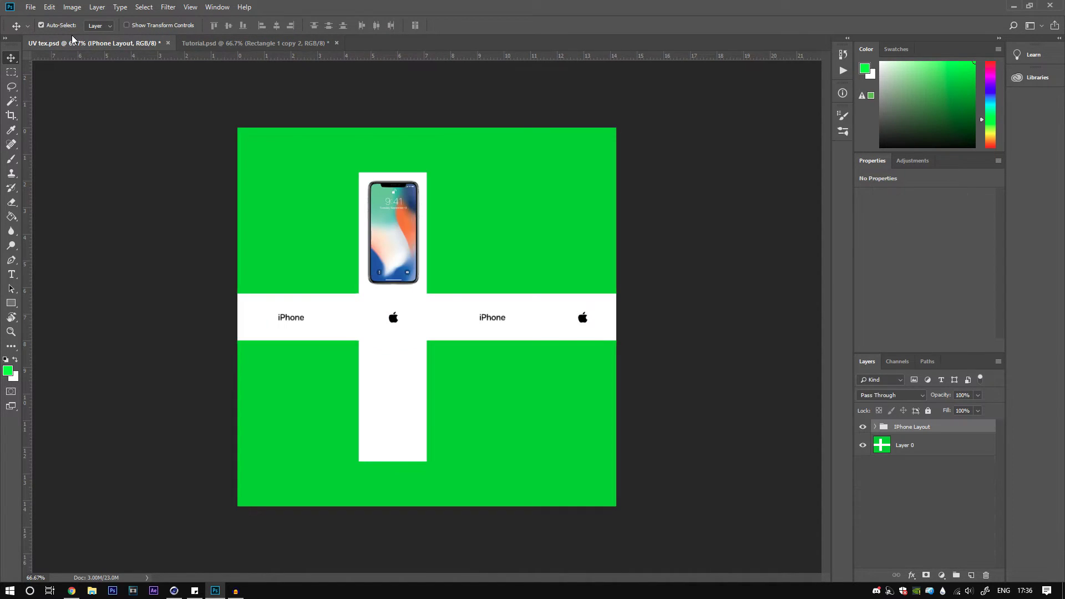
click(206, 46)
click(99, 45)
click(874, 429)
click(959, 465)
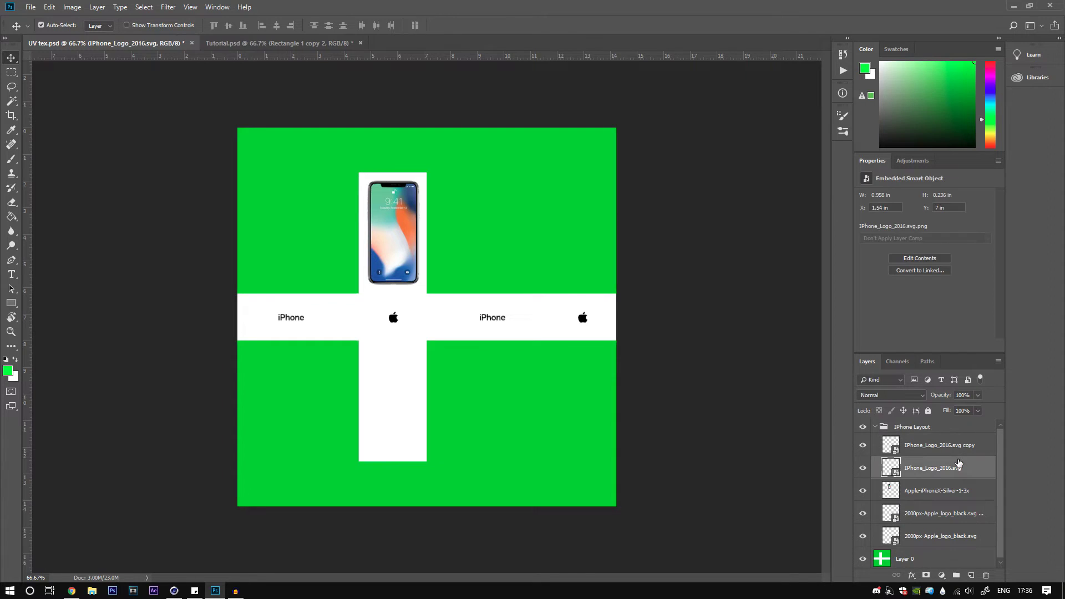
Step: Copy the Apple-iPhoneX-Silver-1-3x layer into Tutorial.psd, rotate it 90° counter-clockwise and fit it in the white face above the green one
click(958, 515)
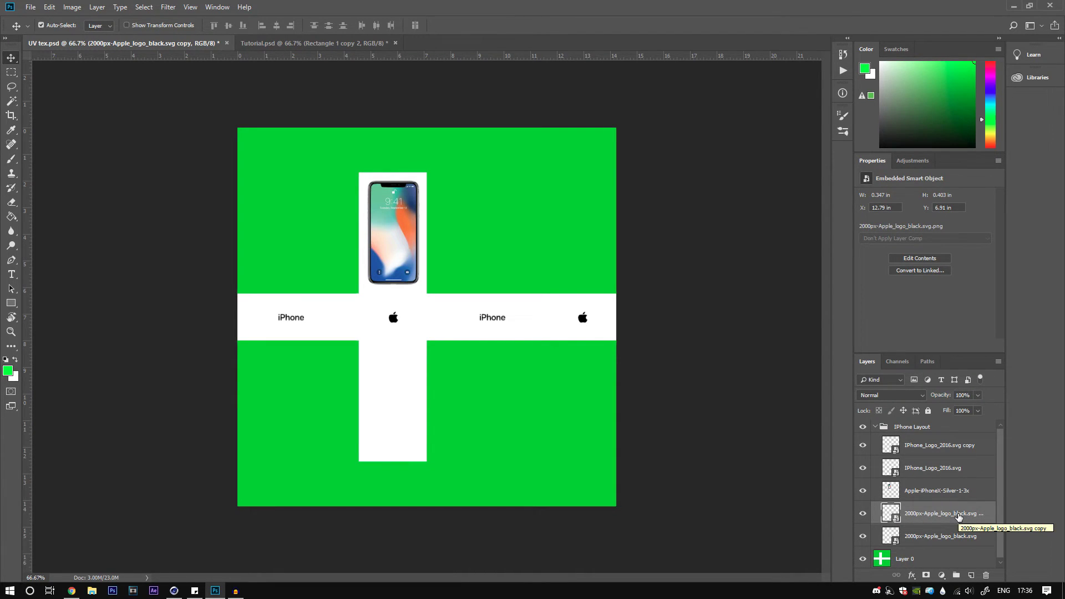
click(960, 491)
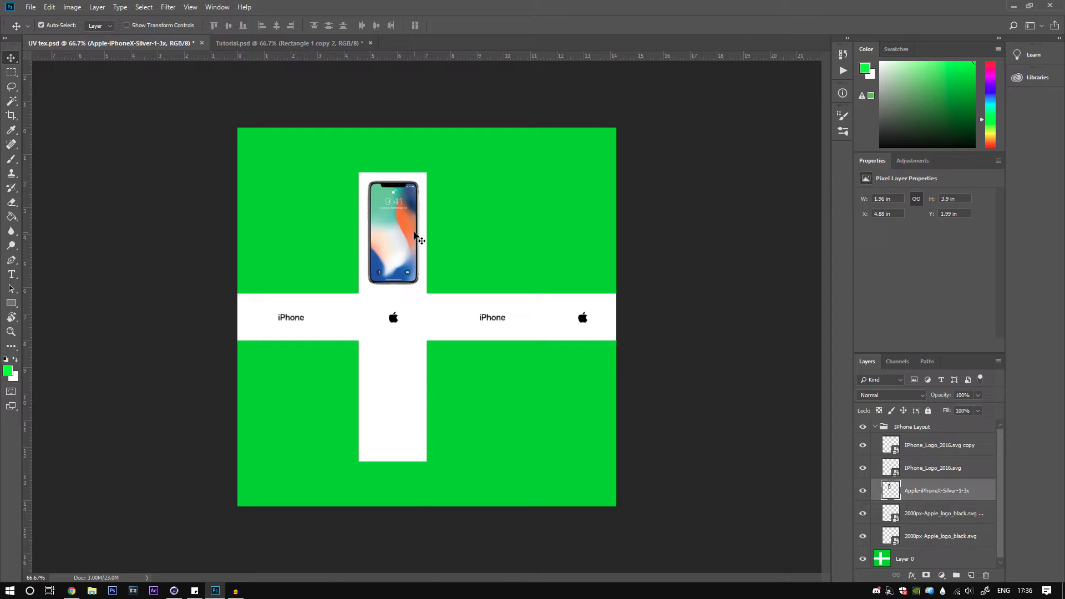
drag(417, 237, 369, 256)
key(ctrl+t)
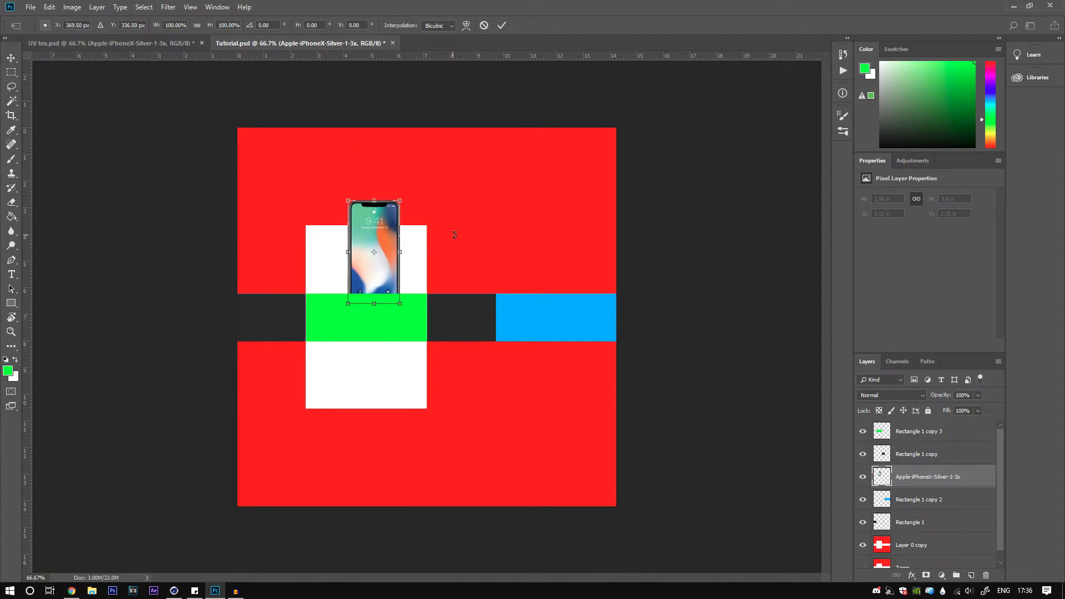
shift+drag(410, 194, 367, 189)
drag(382, 249, 375, 258)
click(501, 26)
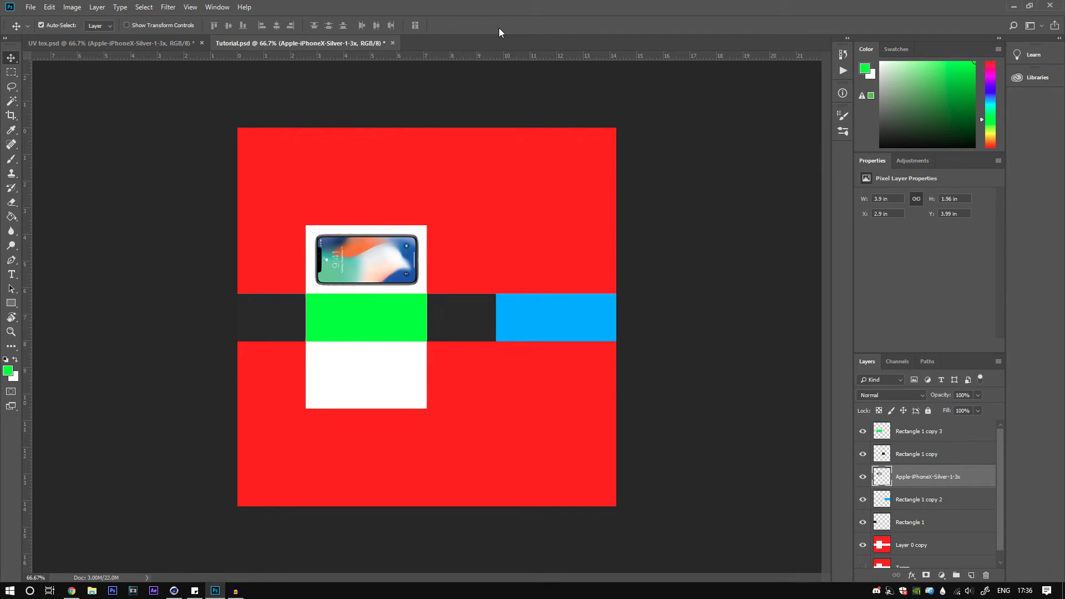
Step: Copy the black Apple logo from UV tex.psd into Tutorial.psd and centre it on the strip's left-end dark face
click(132, 44)
key(ctrl+Tab)
click(166, 43)
drag(499, 333, 471, 317)
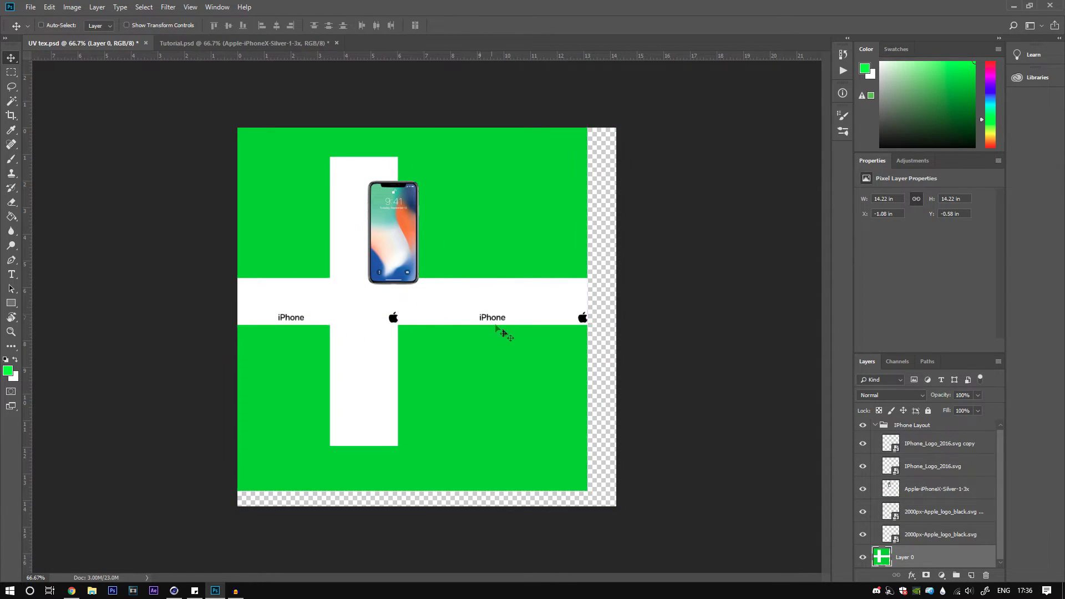
key(ctrl+z)
ctrl+drag(394, 319, 348, 213)
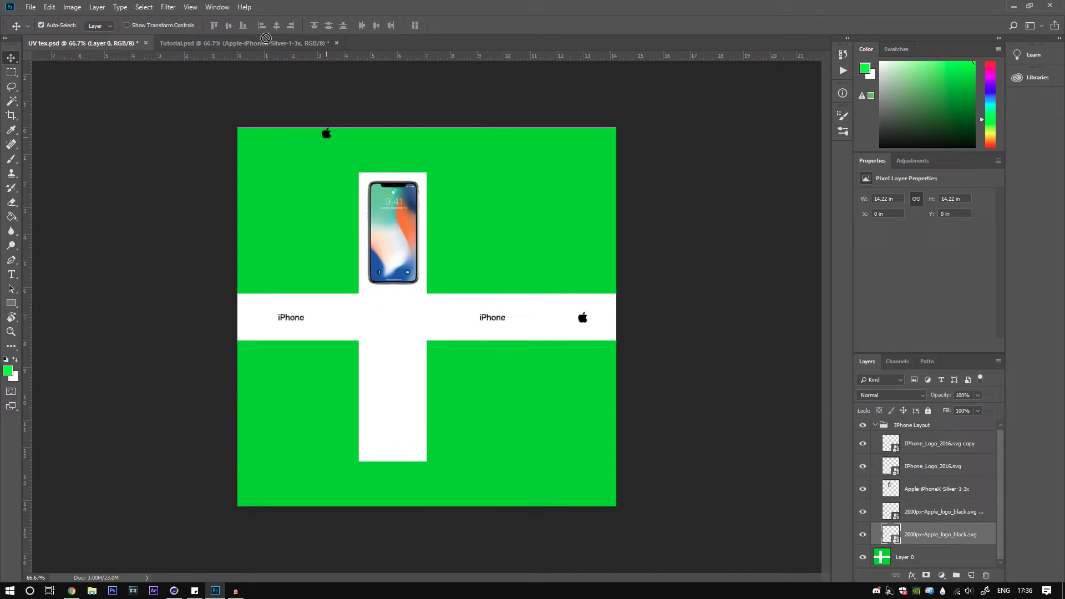
drag(266, 38, 626, 345)
key(ctrl+plus)
key(ctrl+plus)
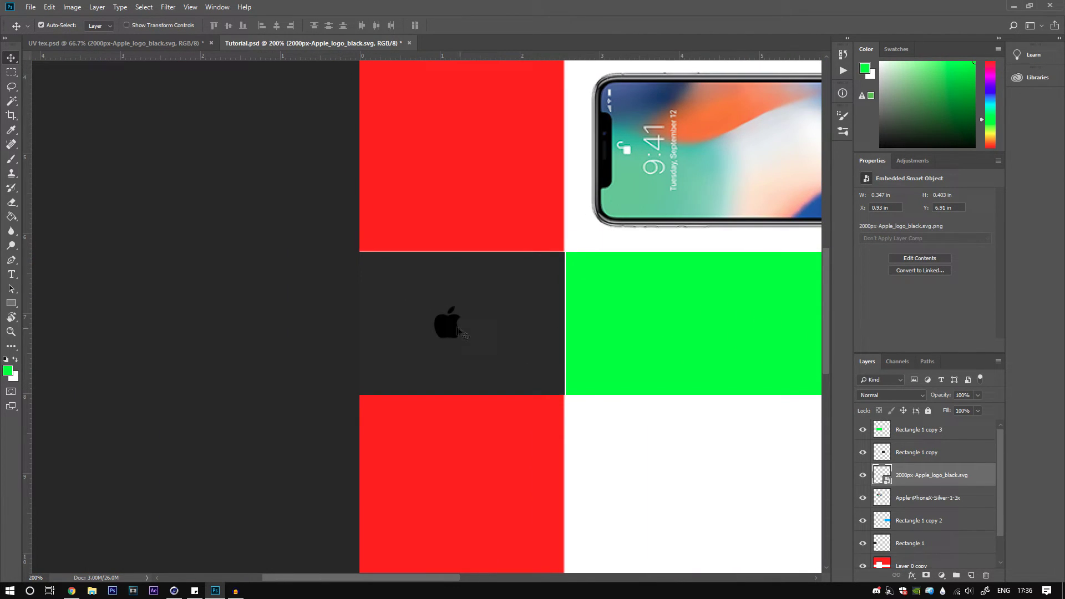
mouse_move(454, 330)
mouse_down()
mouse_move(470, 327)
mouse_move(454, 330)
mouse_up()
key(ctrl)
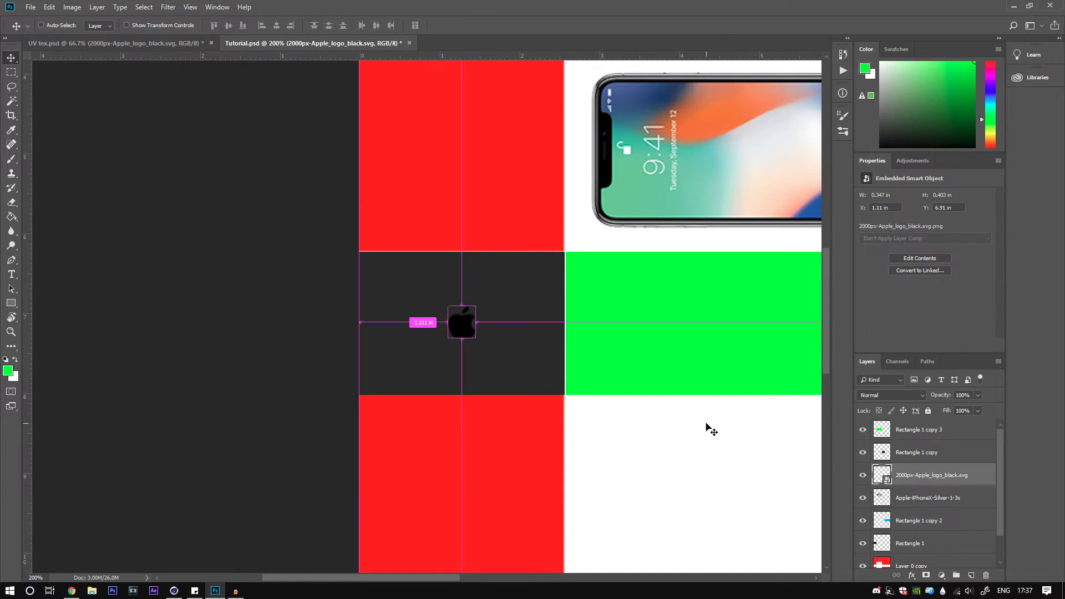
Step: Duplicate the Apple logo onto the second dark face, moving its layer above Rectangle 1 copy, and return to UV tex.psd
key(ctrl+minus)
key(ctrl+minus)
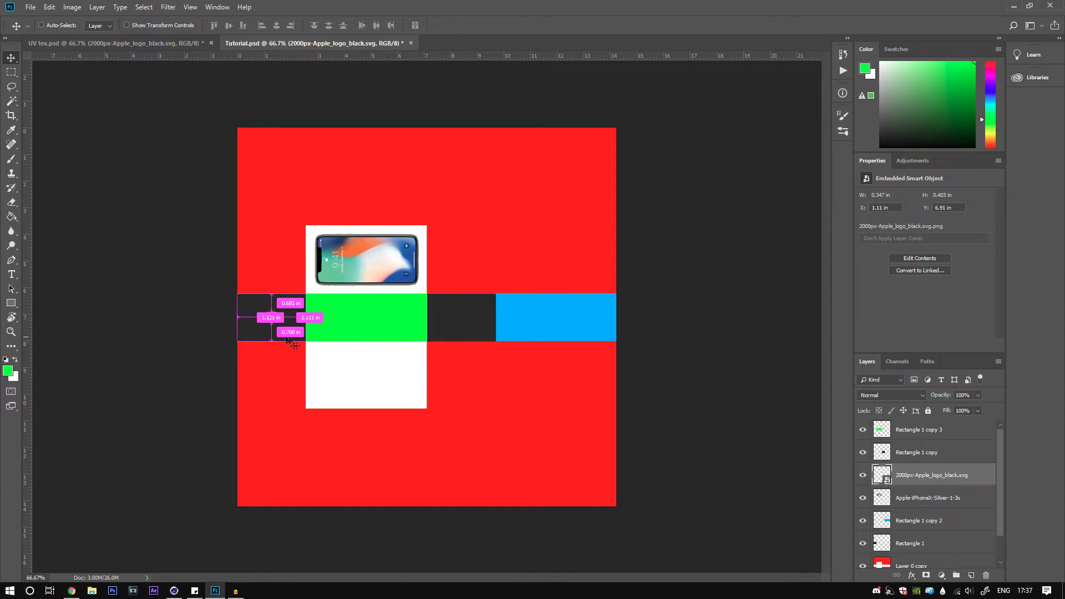
alt+drag(271, 317, 470, 330)
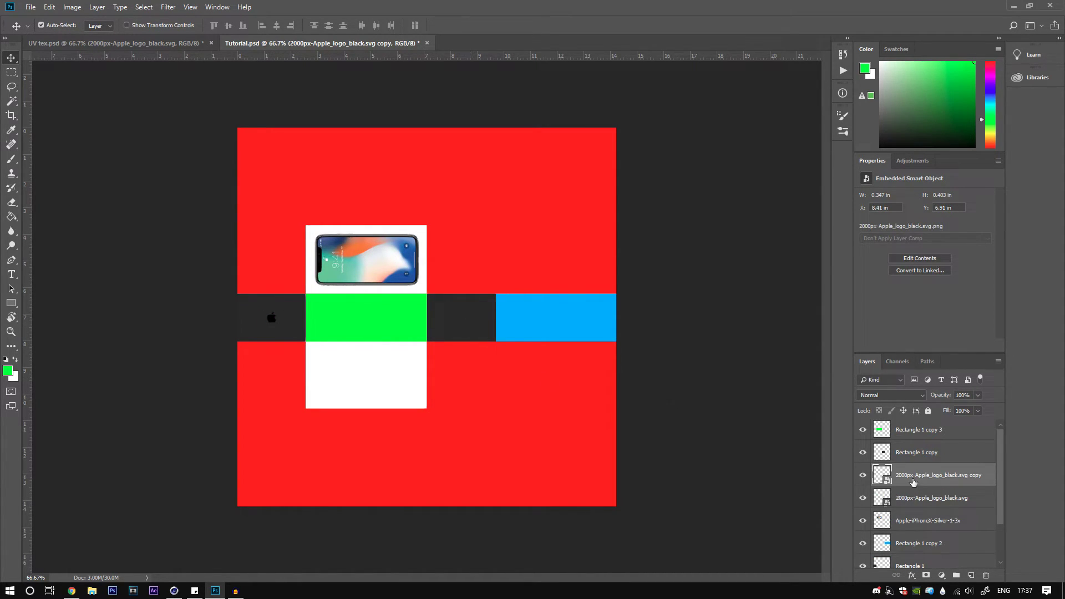
drag(913, 482, 915, 442)
drag(472, 328, 462, 321)
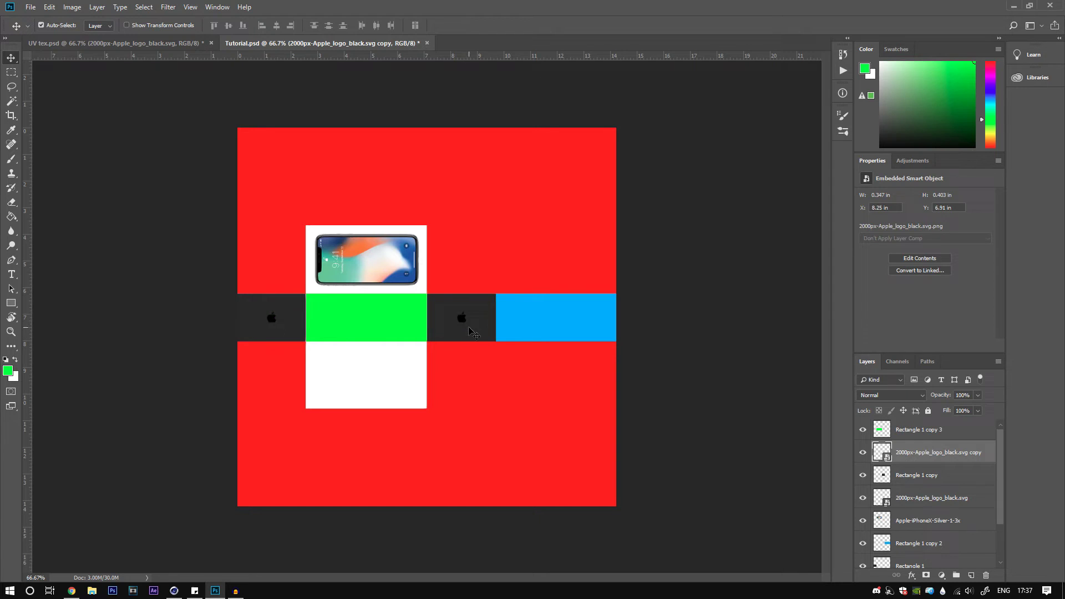
key(ctrl+Tab)
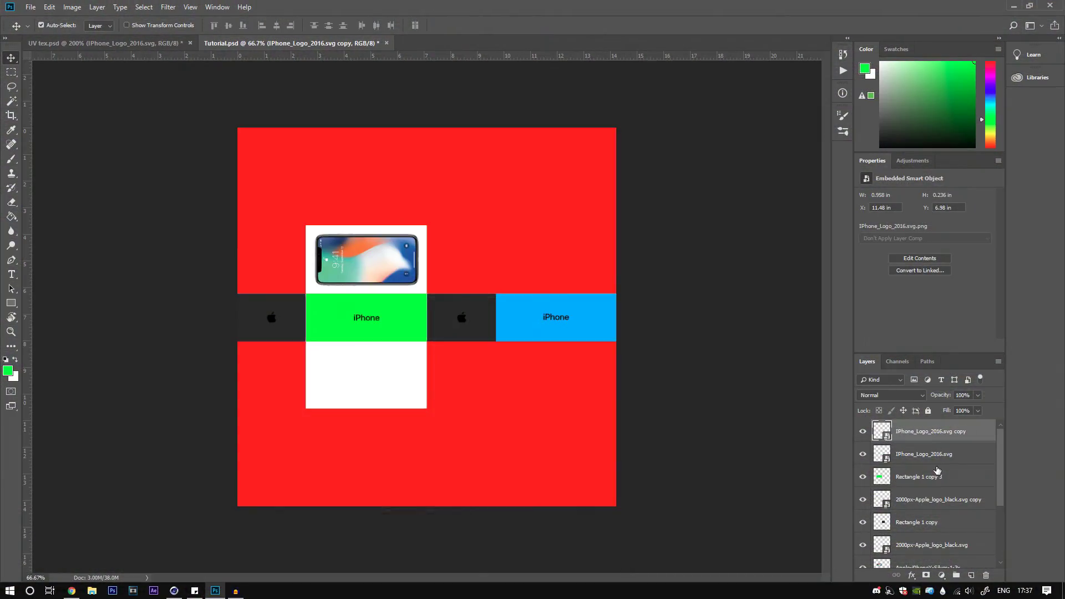
Step: Group and hide the coloured placeholder rectangles in Tutorial.psd, and move the IPhone_Logo_2016.svg layer beneath the group
scroll(934, 474, down, 4)
ctrl+click(919, 505)
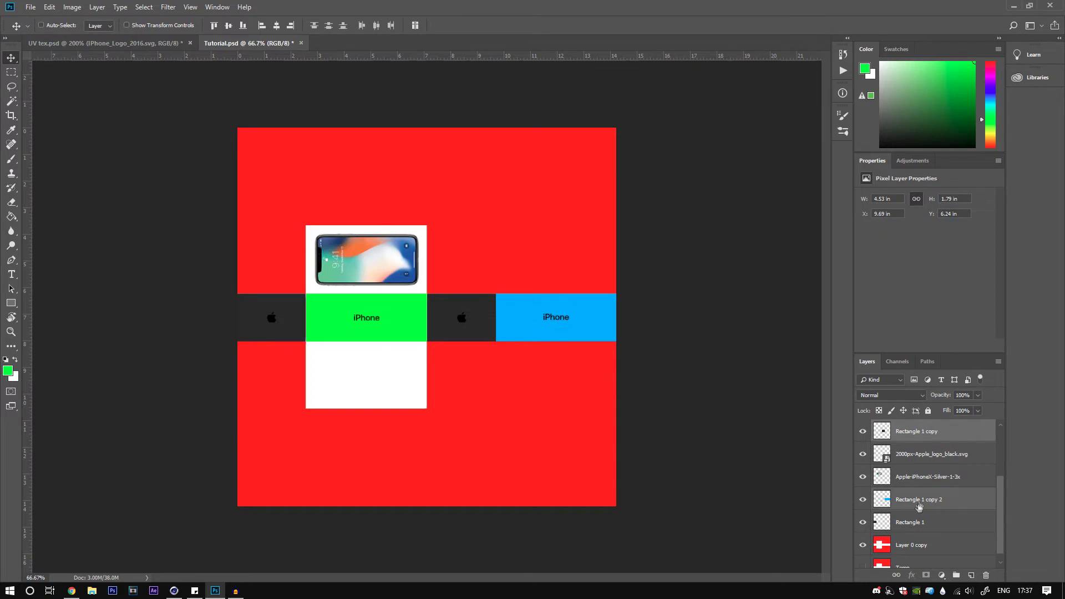
ctrl+click(915, 522)
key(ctrl+g)
click(862, 448)
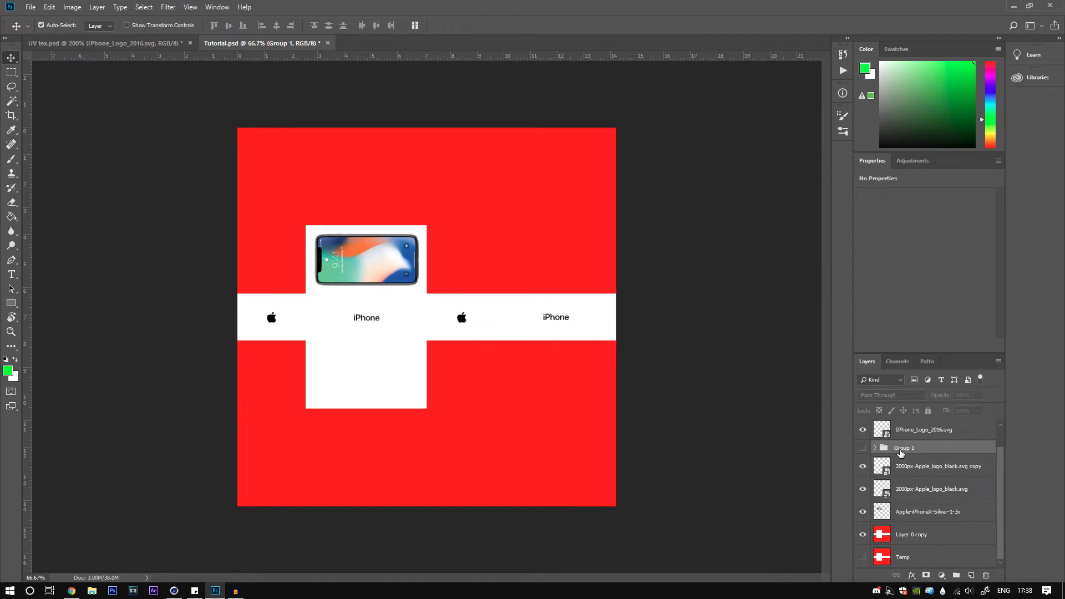
drag(902, 436, 908, 462)
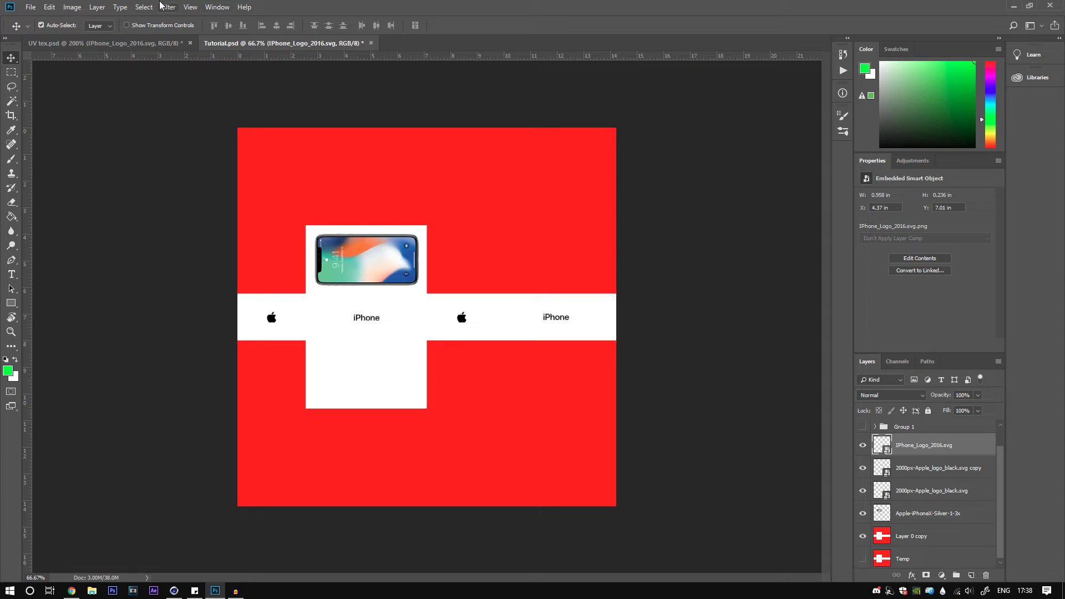
Step: Save Tutorial.psd with Maximize Compatibility enabled
click(30, 7)
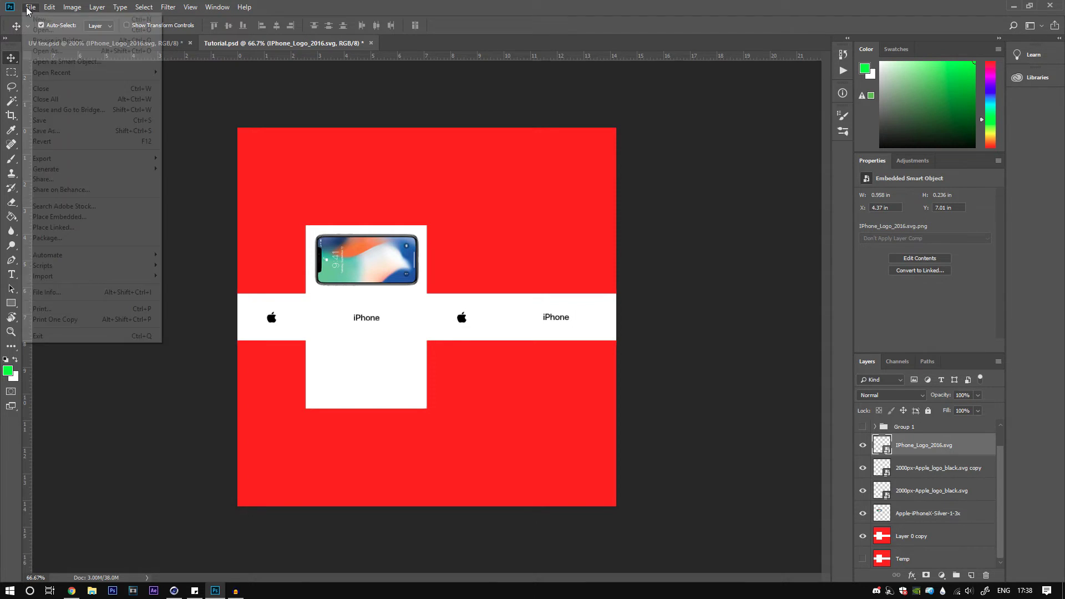
click(38, 120)
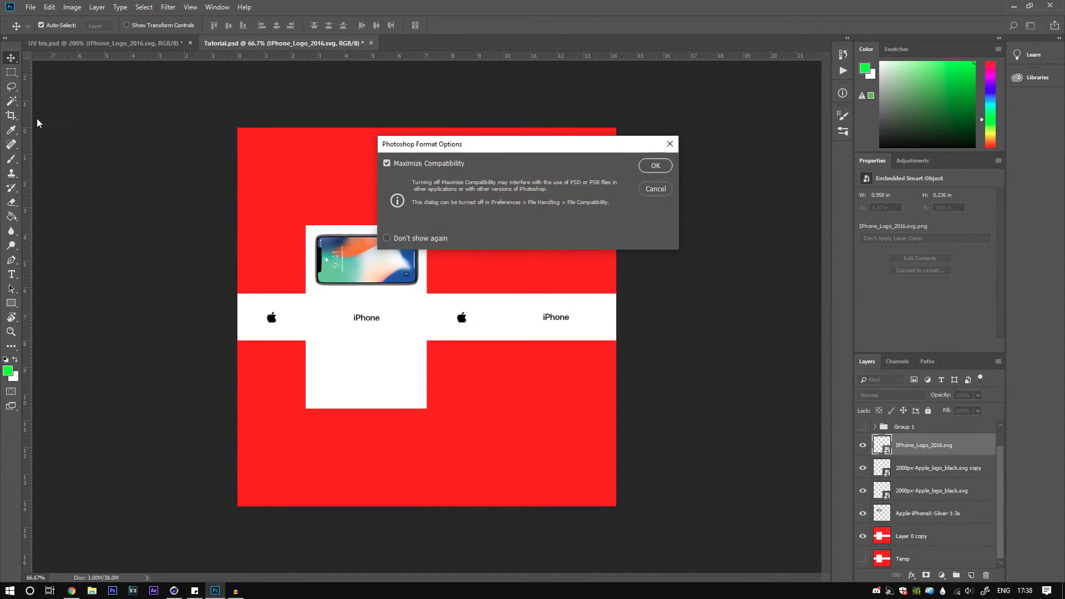
click(655, 166)
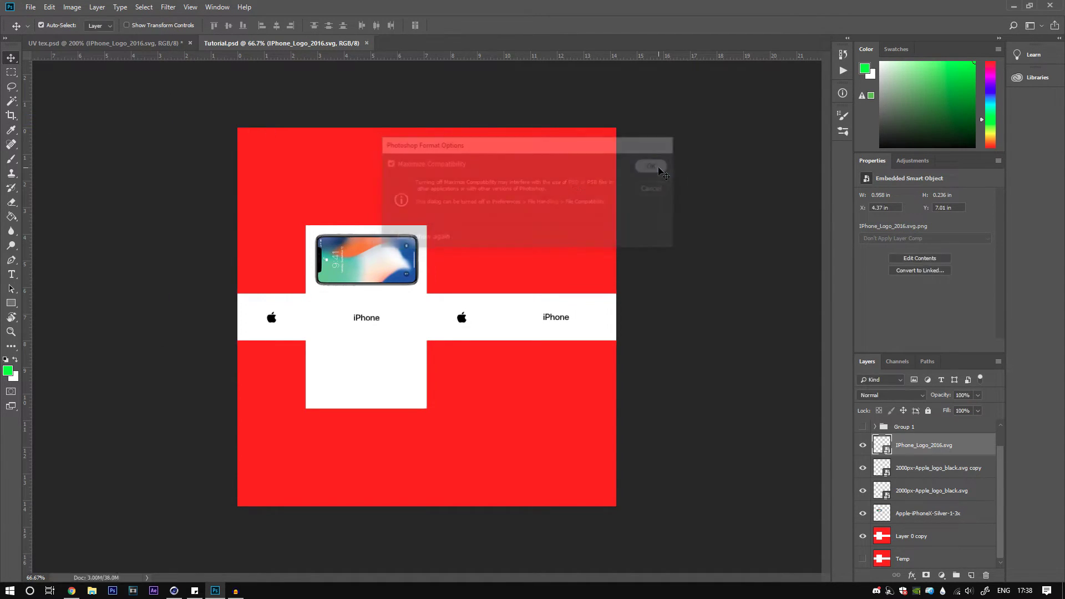
Step: Try to reopen the saved Tutorial.psd as the texture in Cinema 4D's UV view
click(184, 591)
click(560, 50)
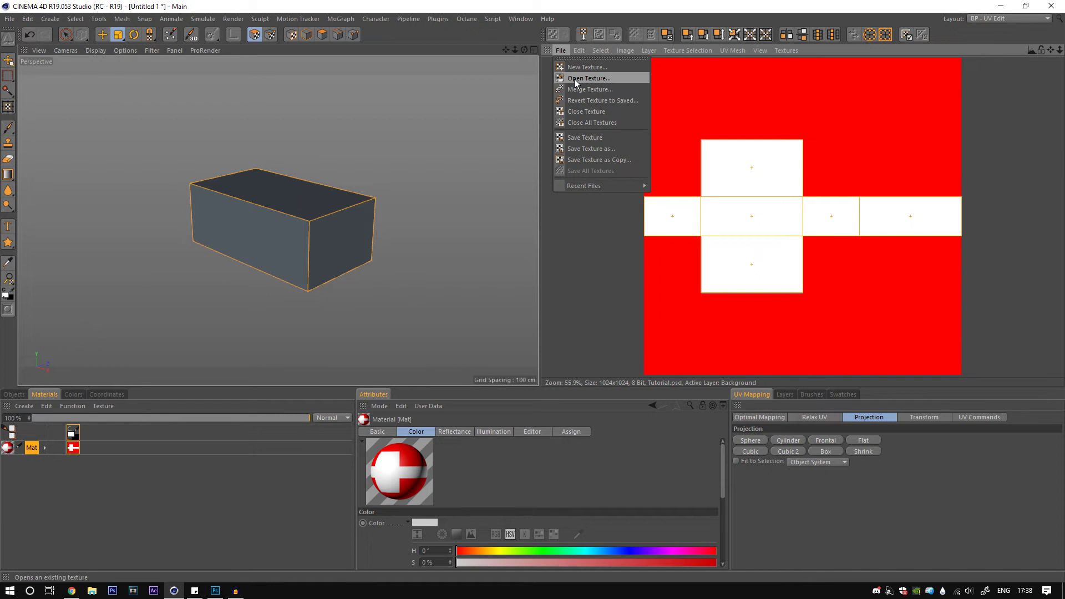
click(588, 78)
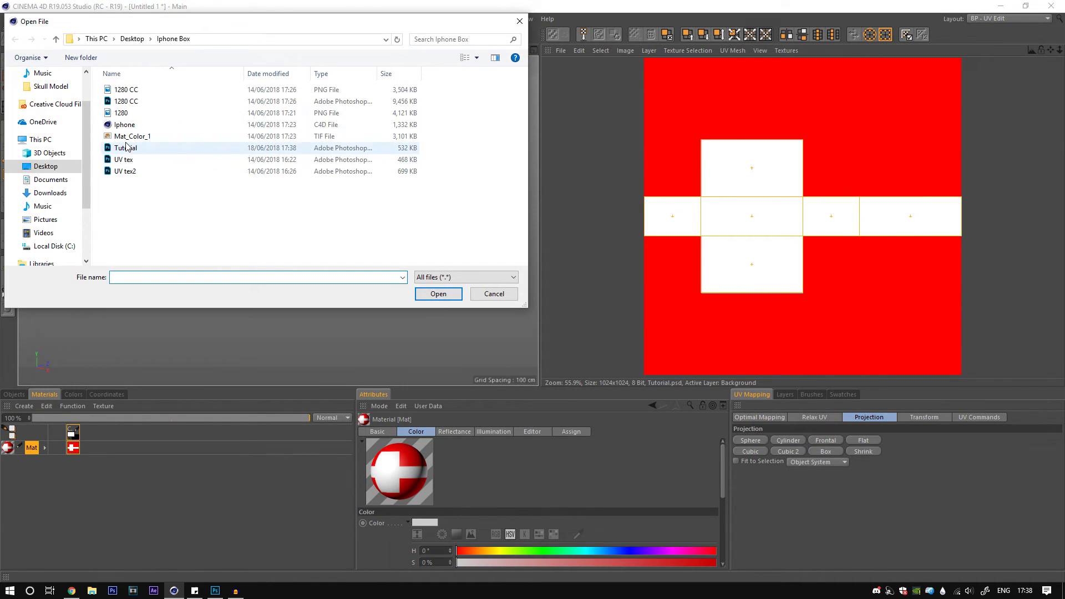
click(144, 148)
click(450, 298)
click(579, 337)
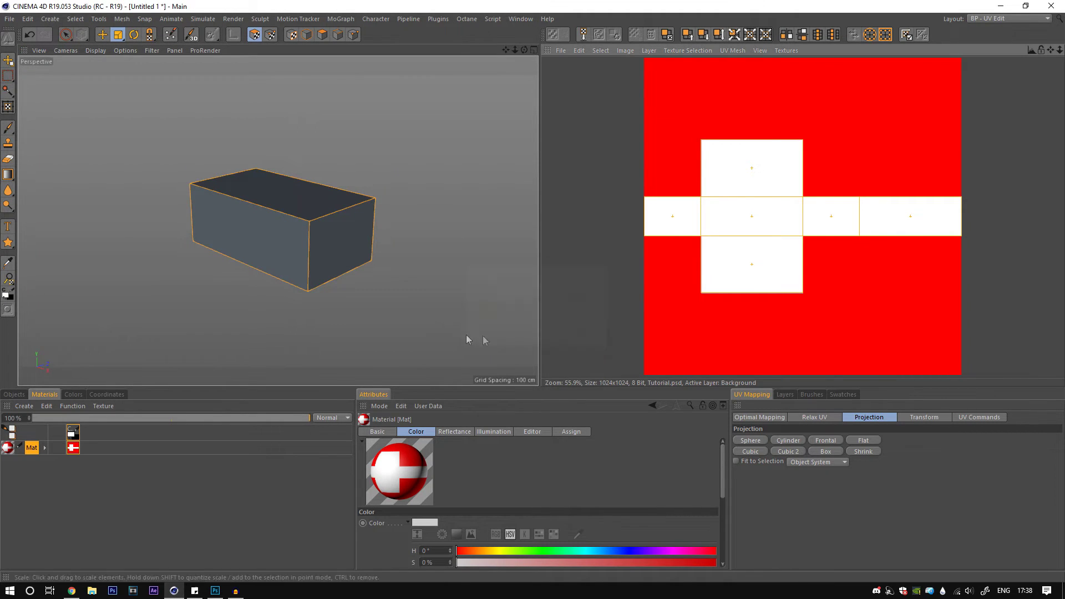
Step: Return to Photoshop and save the texture under the new name Tutorial 2 in the Iphone Box folder
click(222, 591)
click(31, 7)
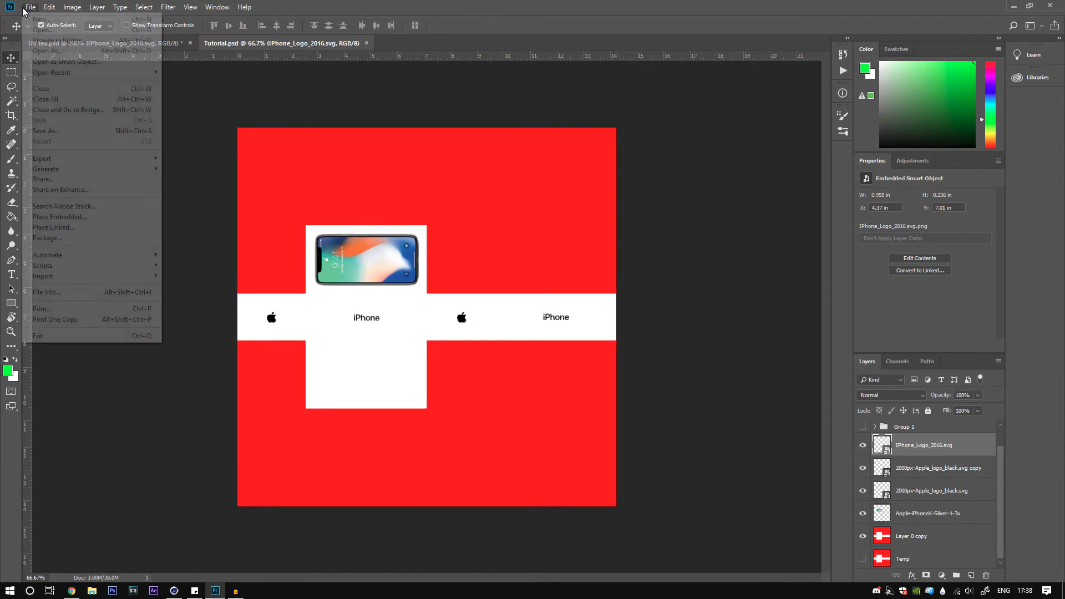
click(50, 132)
click(168, 244)
text(2)
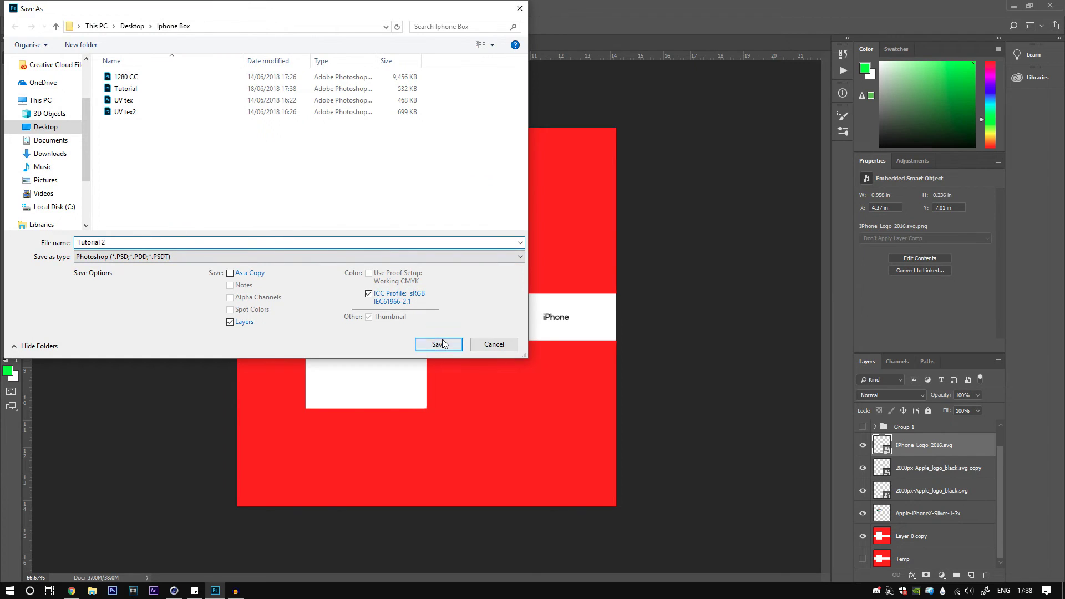
click(436, 344)
click(655, 165)
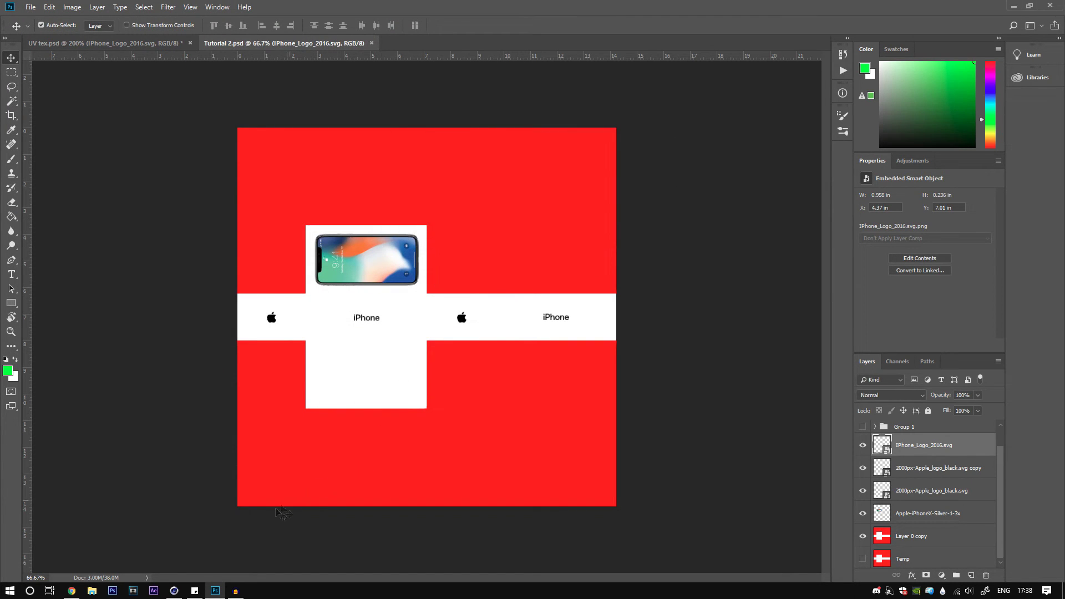
Step: Switch to Cinema 4D and open Tutorial 2.psd as the texture in the UV view
click(174, 591)
click(560, 50)
click(577, 79)
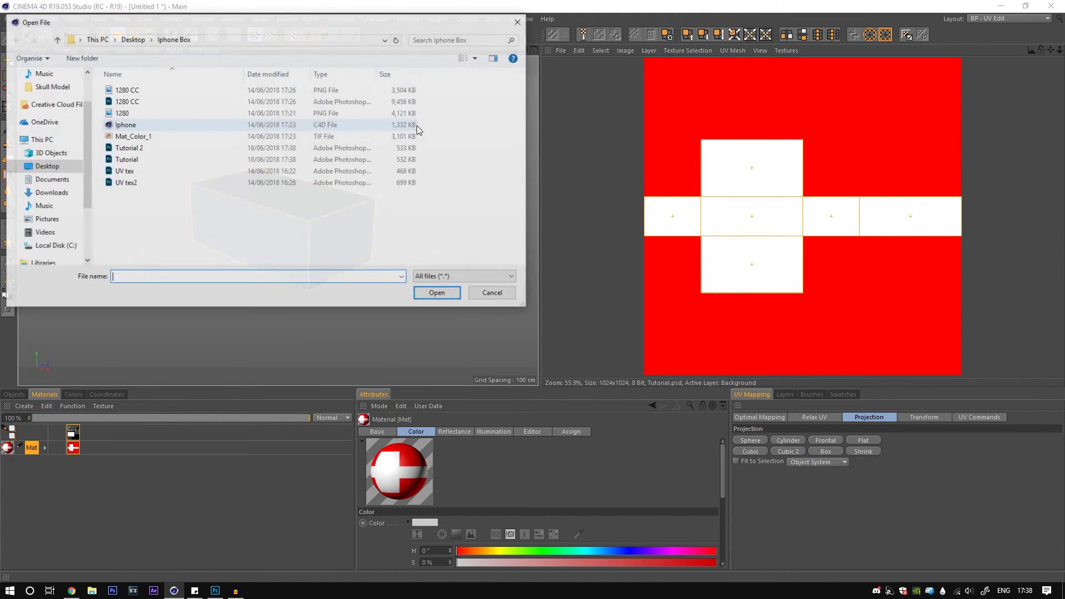
click(127, 147)
click(440, 294)
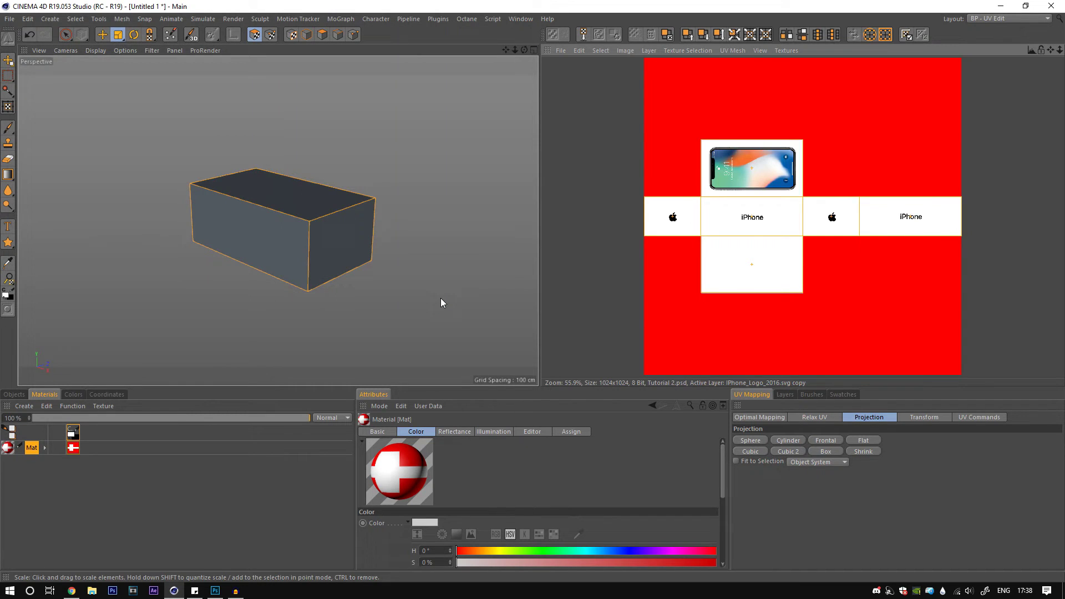
Step: Switch to the Octane Workflow layout and apply a new Octane diffuse material to the cube
click(984, 18)
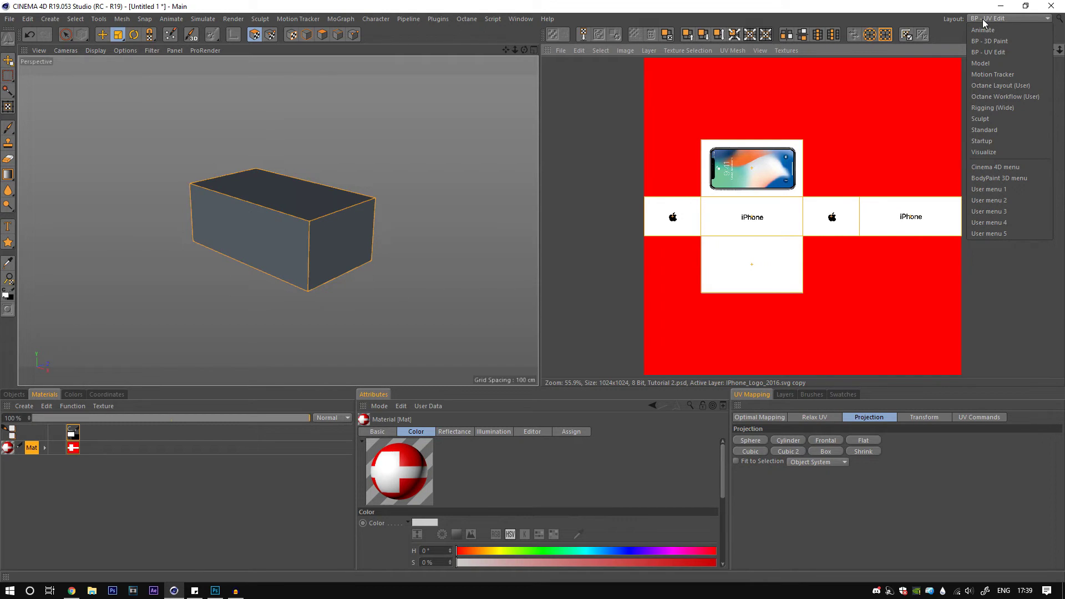
click(989, 97)
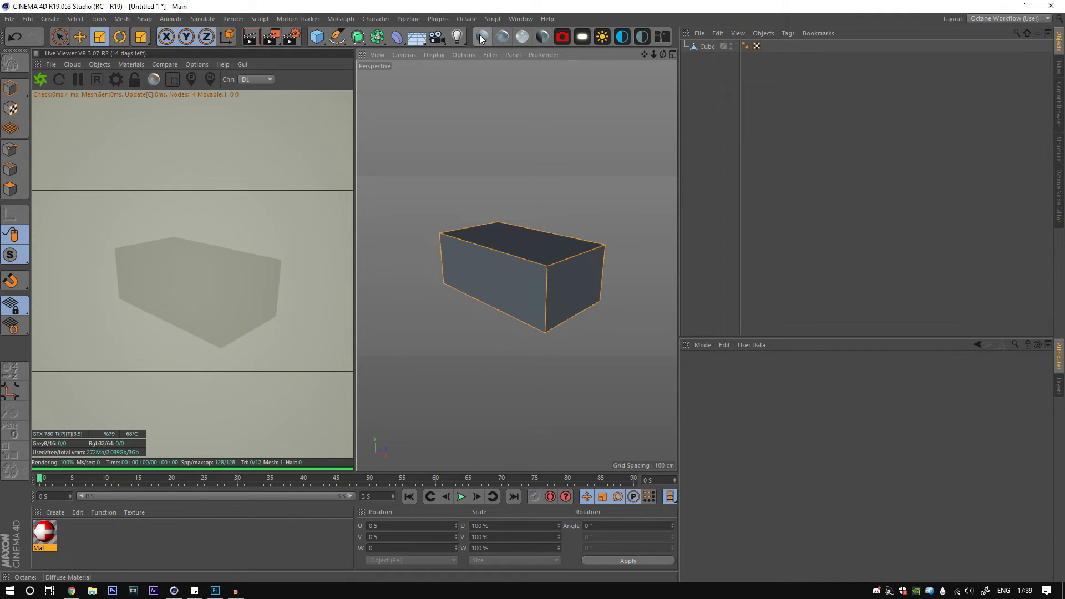
click(240, 312)
drag(47, 535, 704, 53)
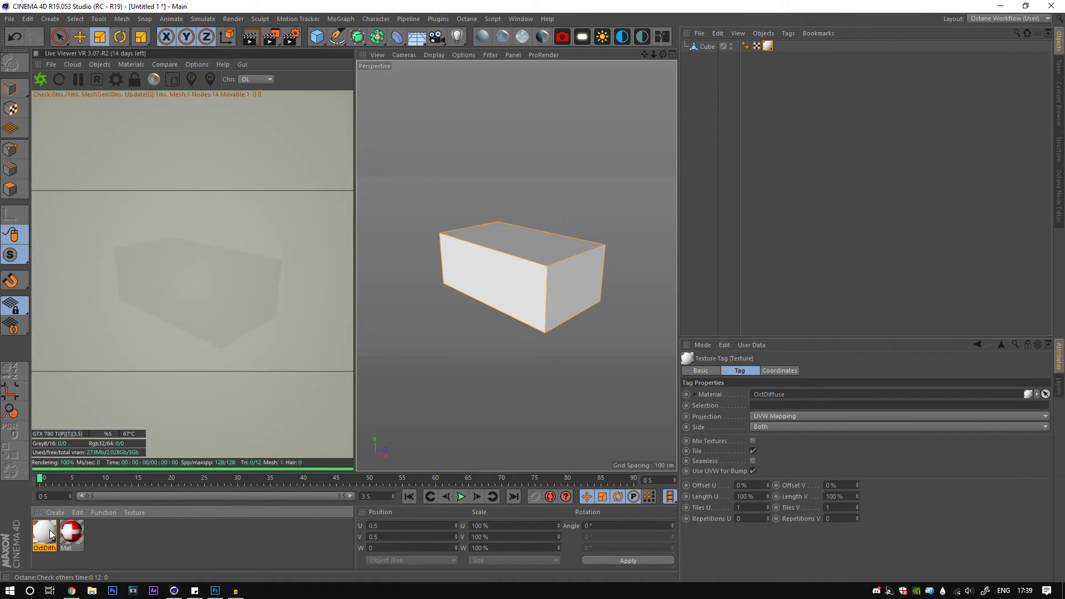
Step: Assign a C4doctane ImageTexture shader to the OctDiffuse material's Diffuse texture and show its settings
double_click(767, 46)
drag(244, 78, 485, 104)
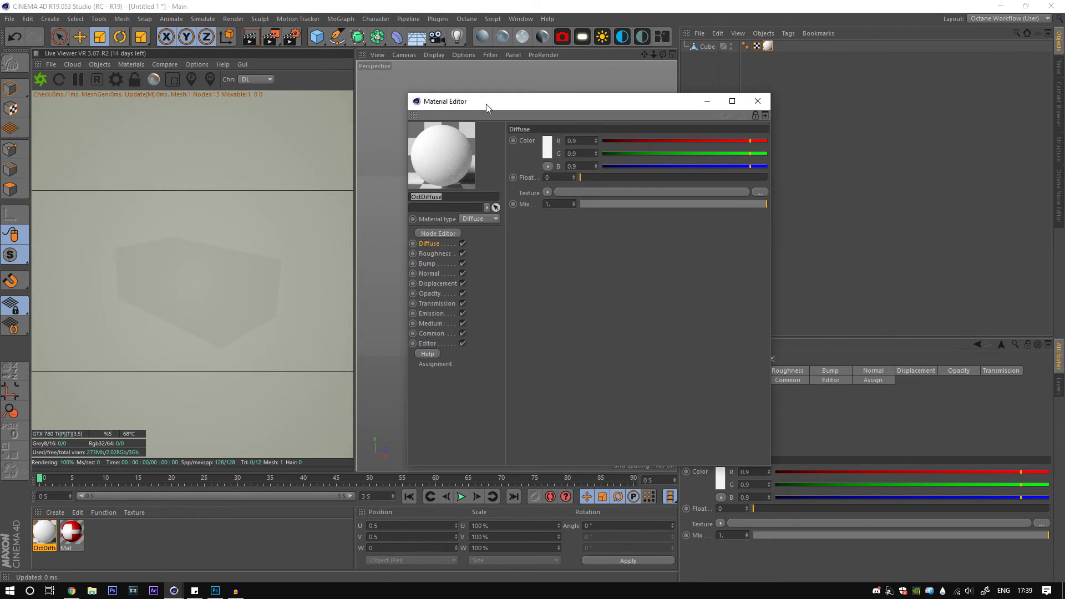
click(548, 192)
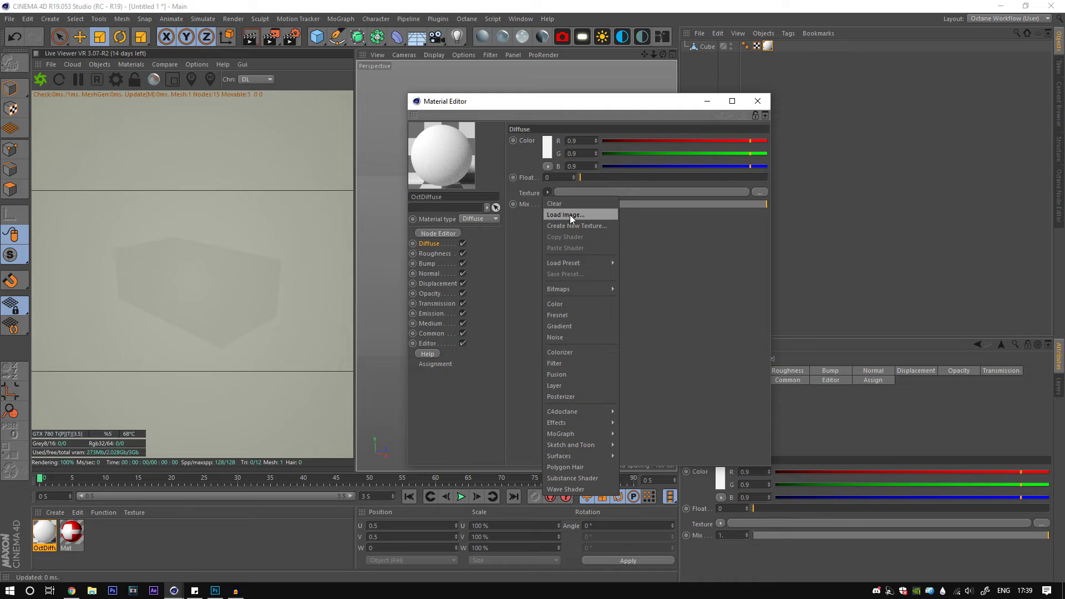
mouse_move(556, 413)
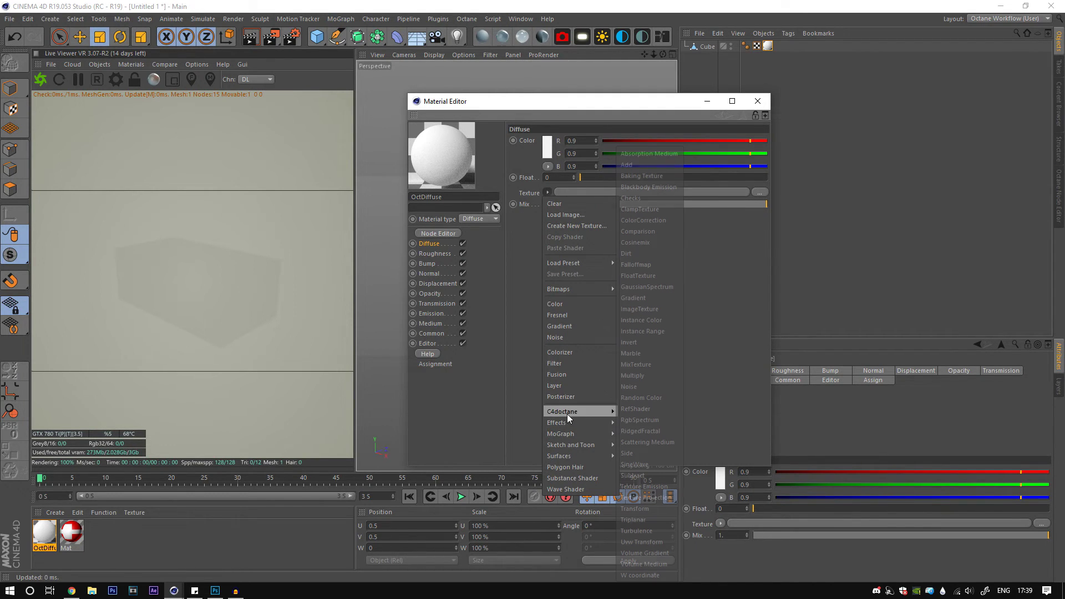
click(638, 313)
click(557, 219)
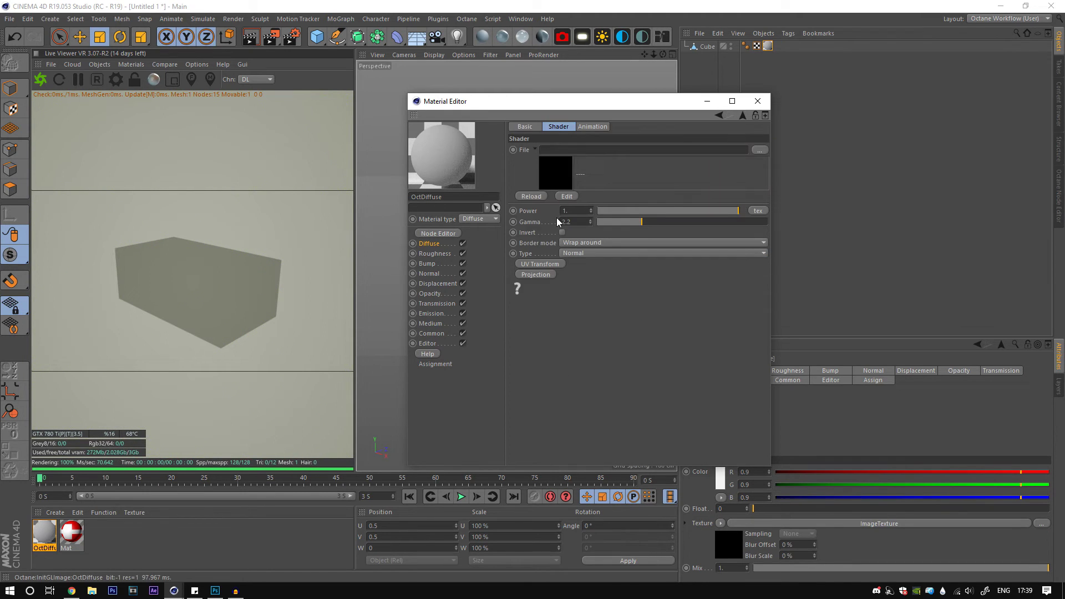
Step: Load Tutorial 2.psd from the Iphone Box folder into the ImageTexture without copying it to the project location, and close the Material Editor
click(759, 151)
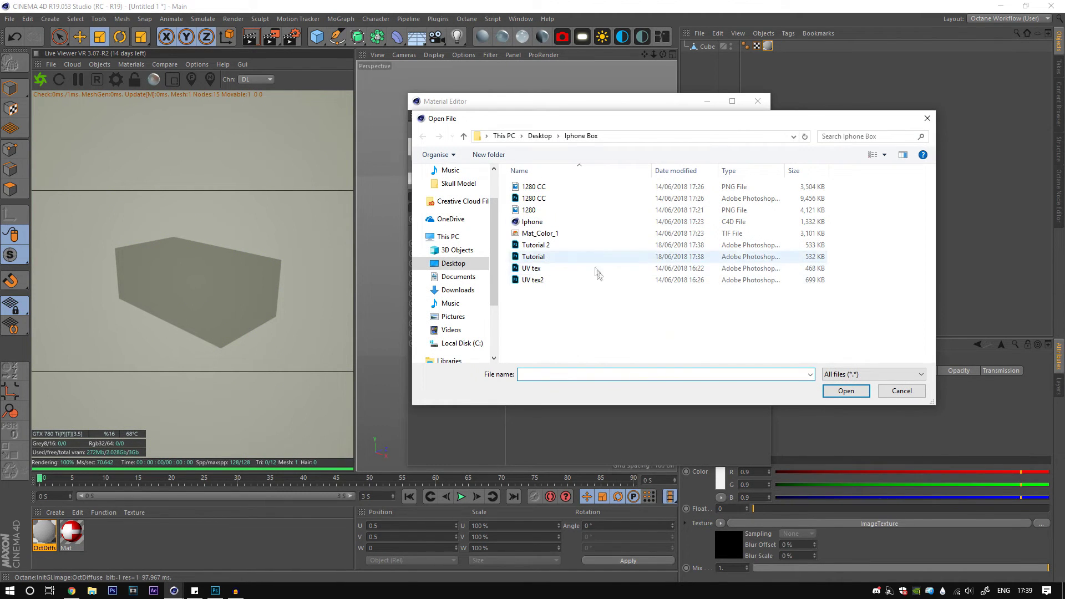
click(536, 245)
click(845, 391)
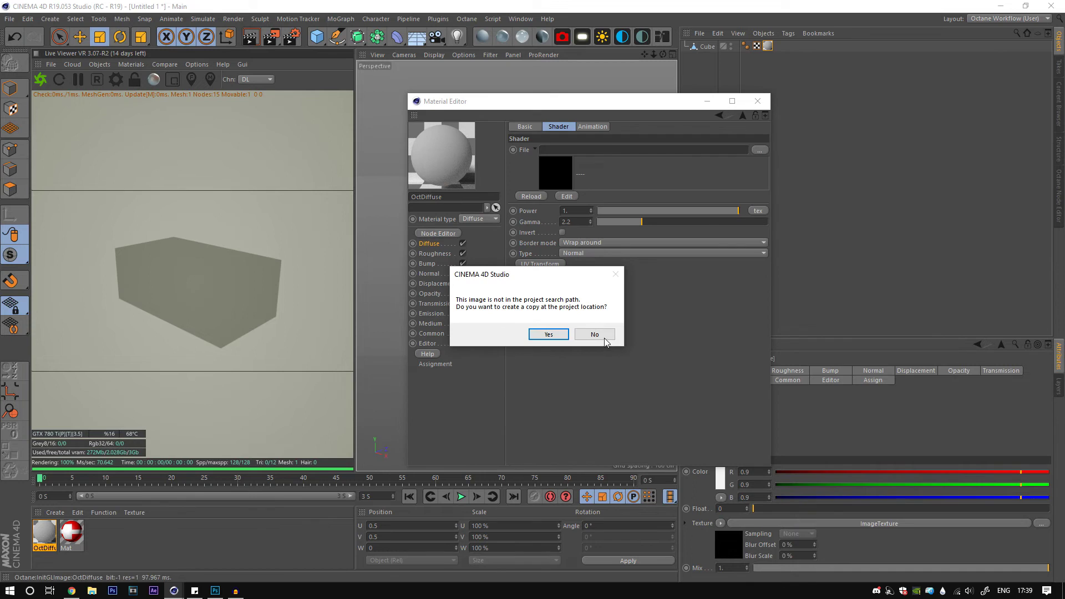
click(604, 338)
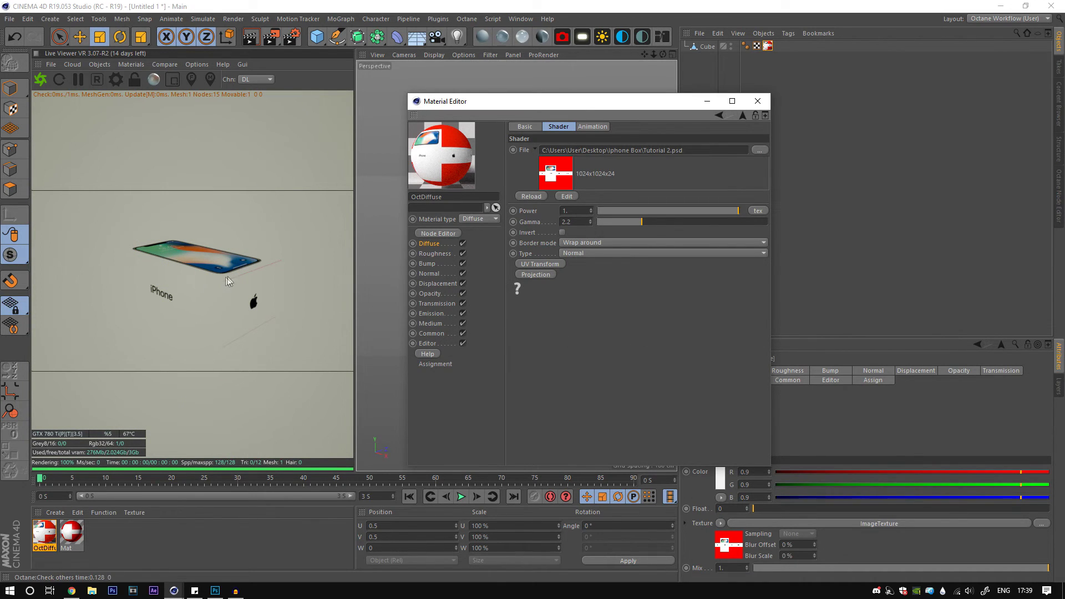
click(757, 101)
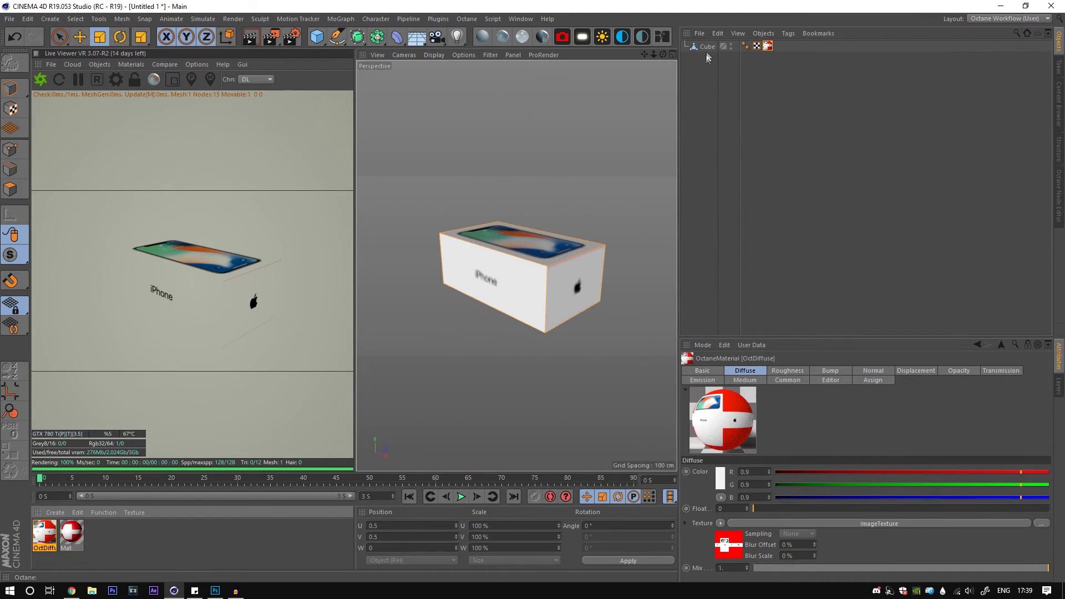
Step: Select all the box's edges with Loop Selection in edge mode and bevel them with a 2.3 cm offset and 2 subdivisions
scroll(551, 281, up, 2)
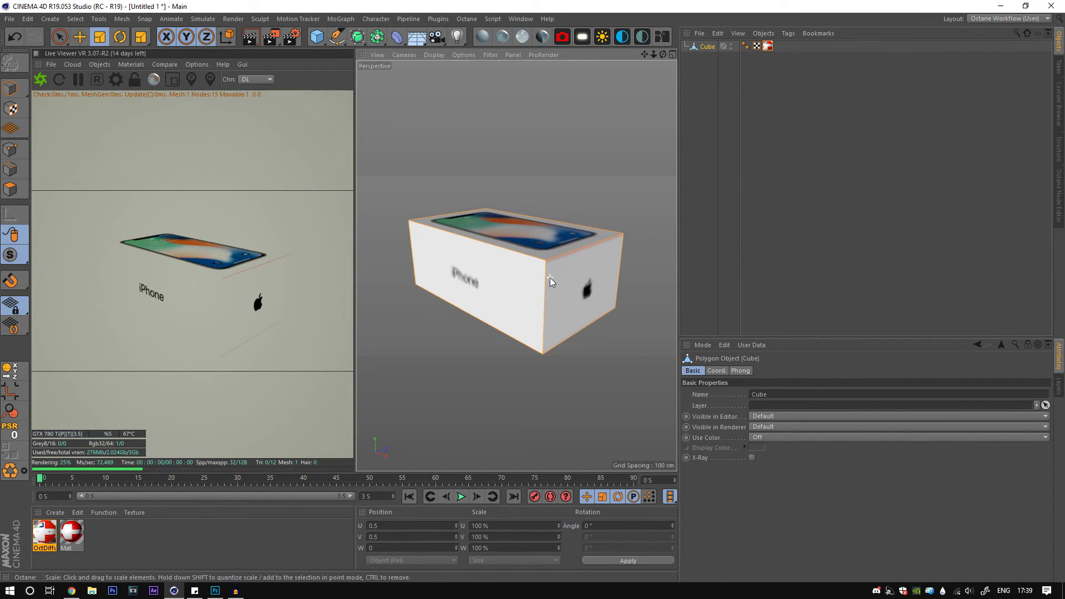
drag(644, 54, 622, 48)
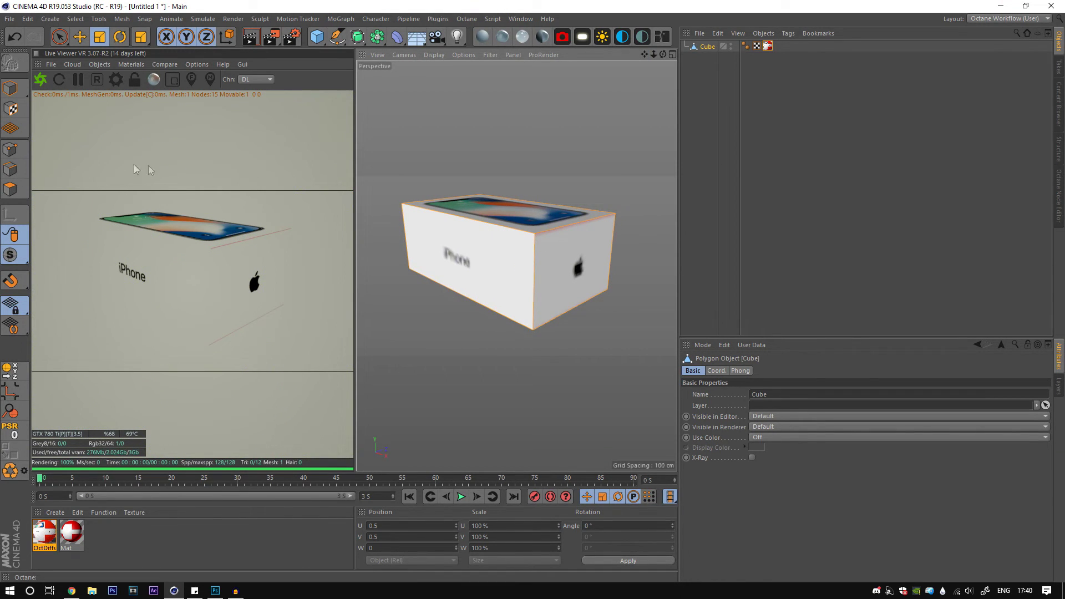
click(12, 172)
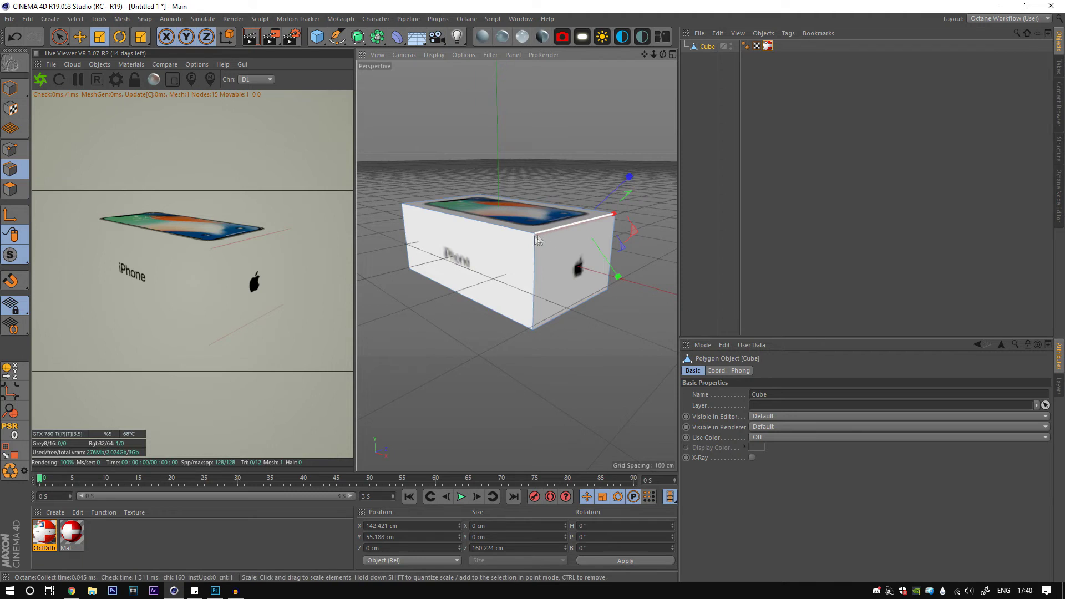
click(535, 250)
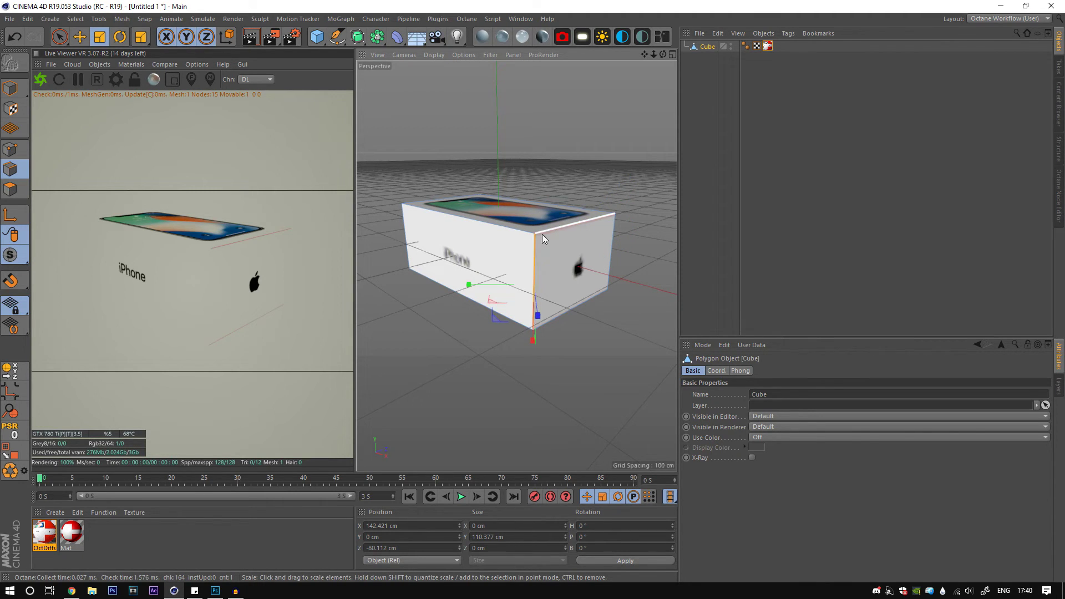
key(u)
key(l)
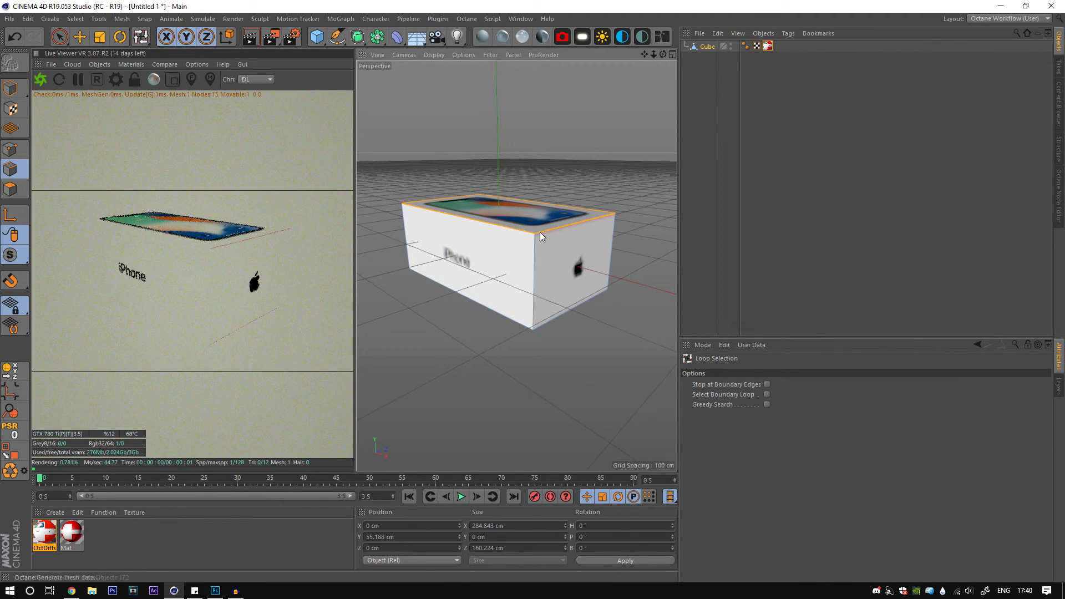
click(536, 244)
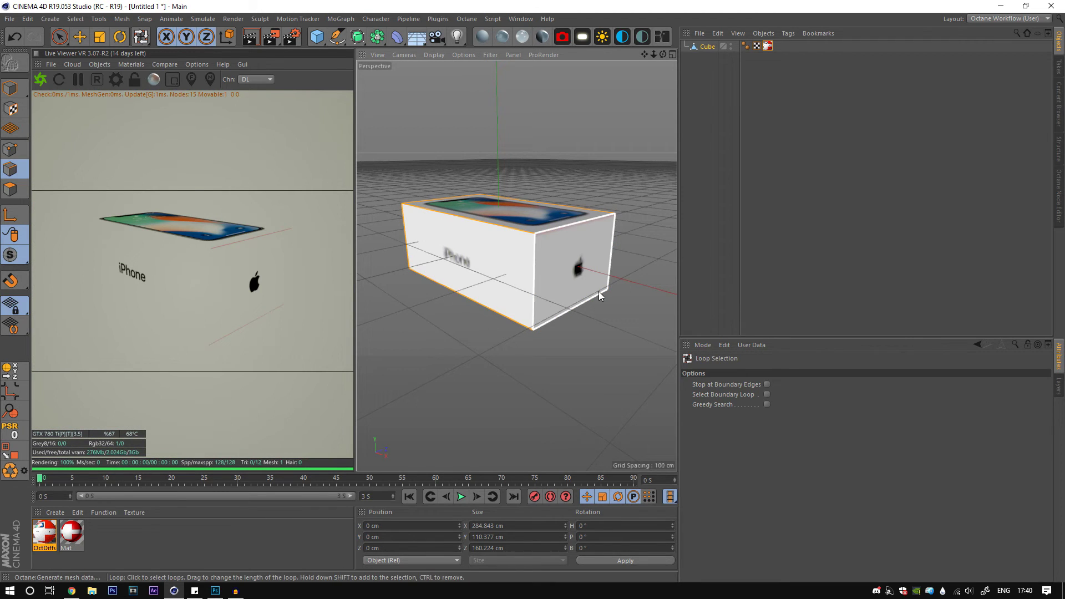
right_click(578, 328)
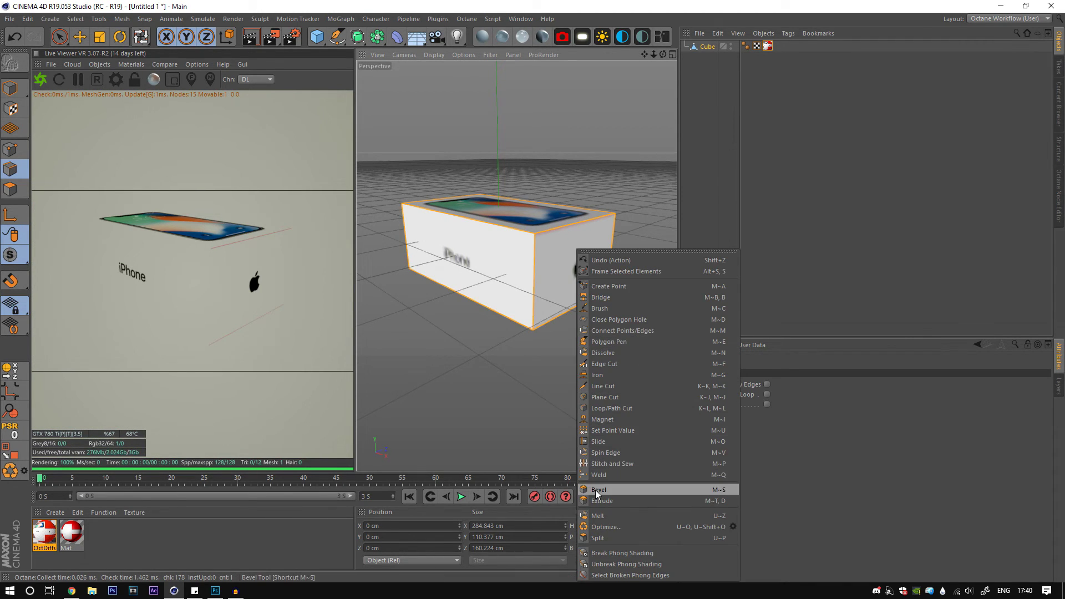
click(586, 368)
drag(550, 392, 549, 388)
drag(772, 427, 796, 427)
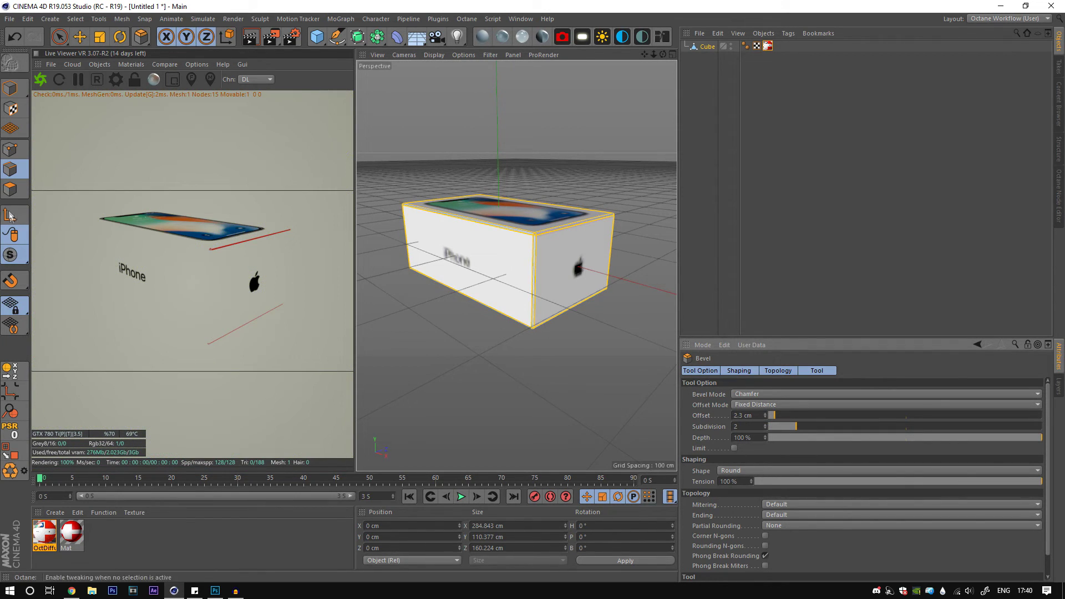
key(Return)
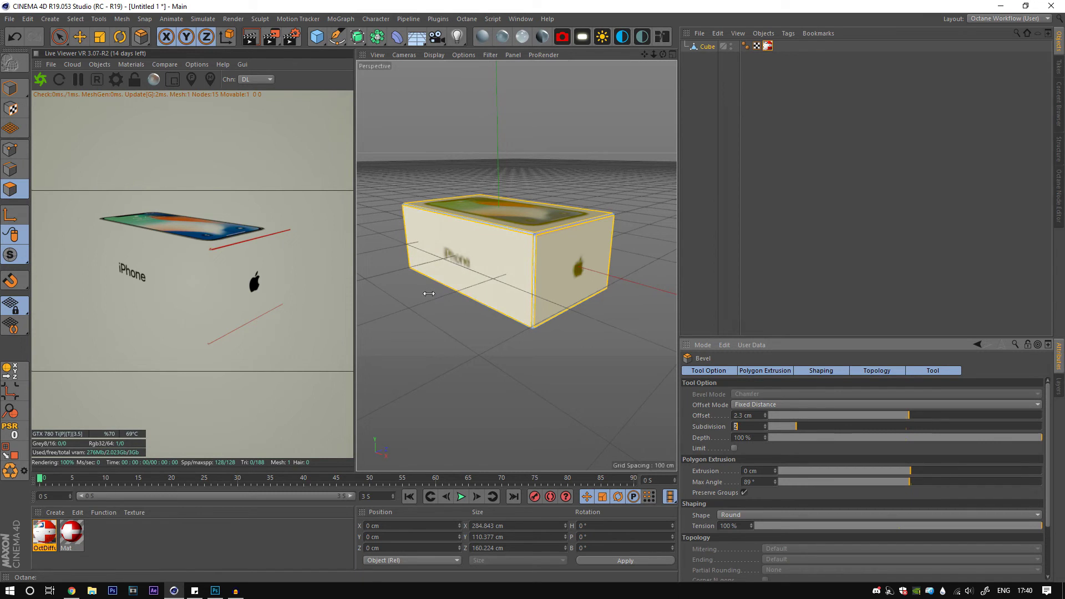
Step: Invert the cube's polygon selection to the bevelled edge faces and apply a new Octane diffuse material to them
click(706, 269)
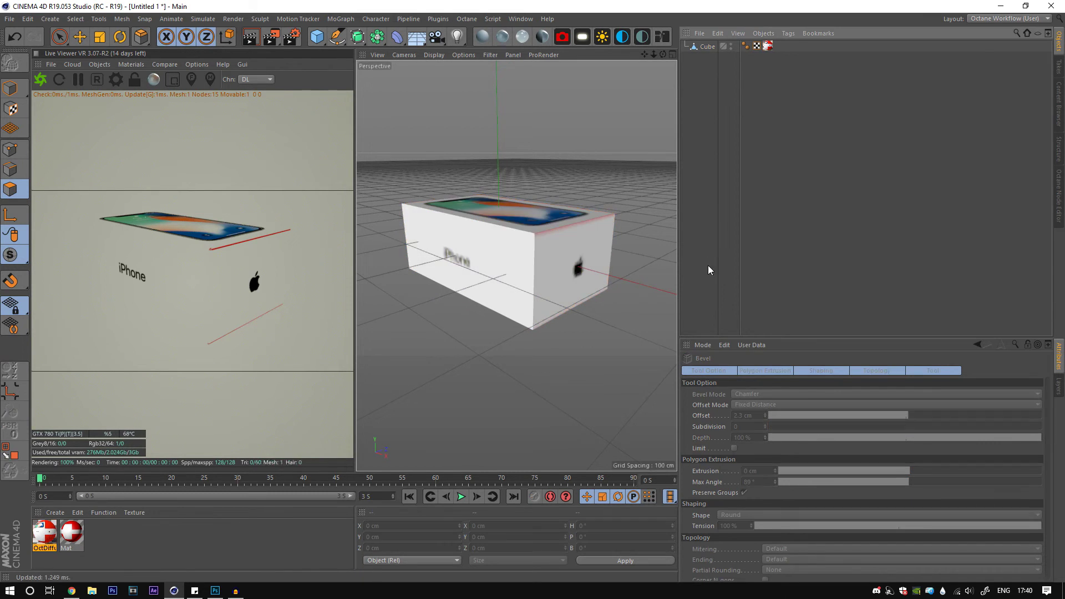
click(705, 47)
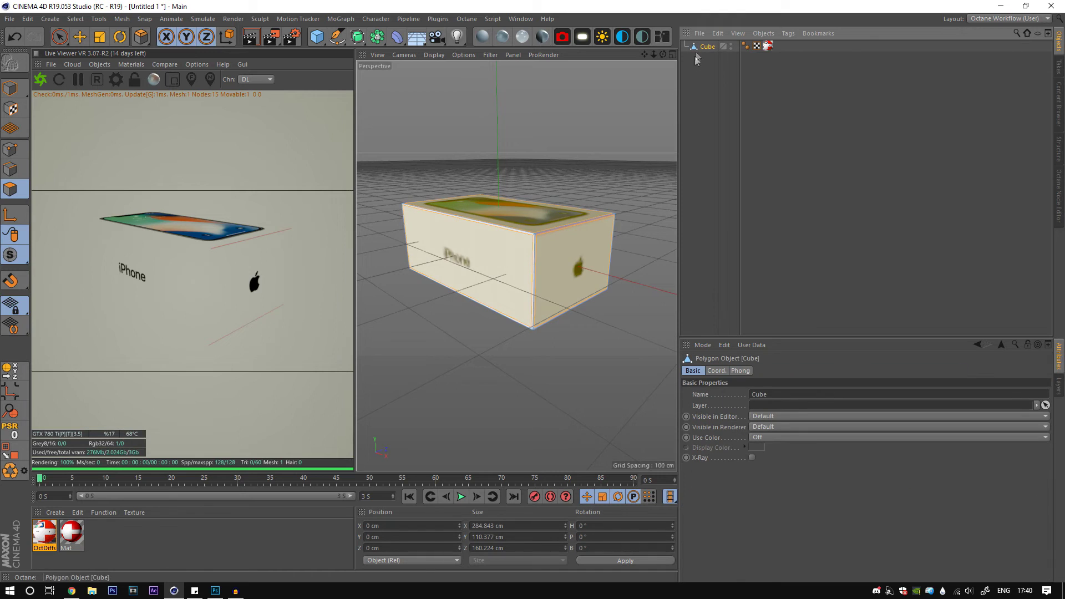
right_click(615, 307)
click(665, 369)
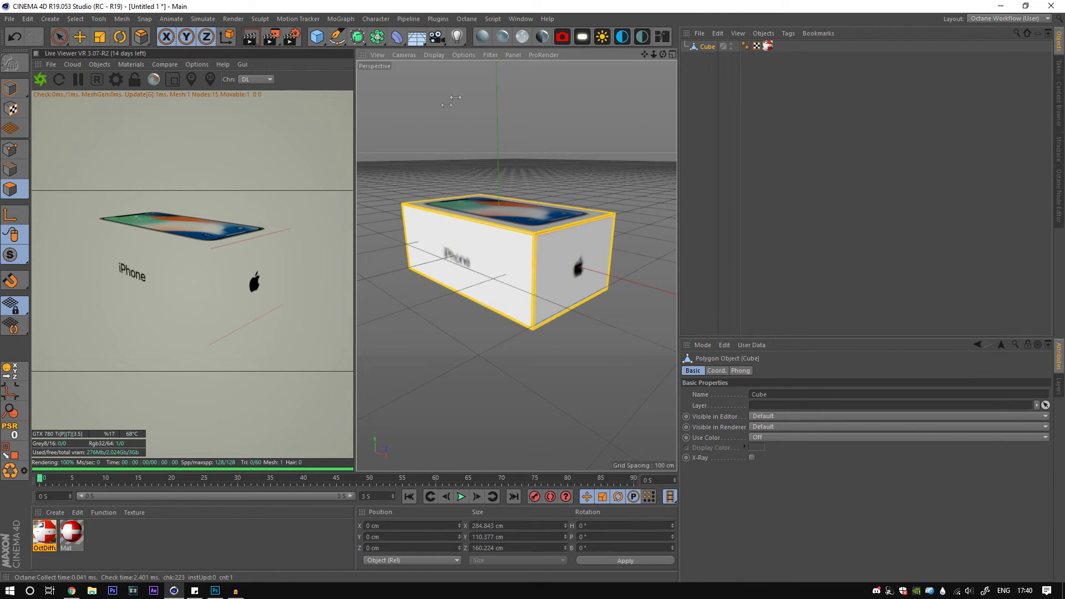
click(55, 512)
drag(81, 524, 541, 239)
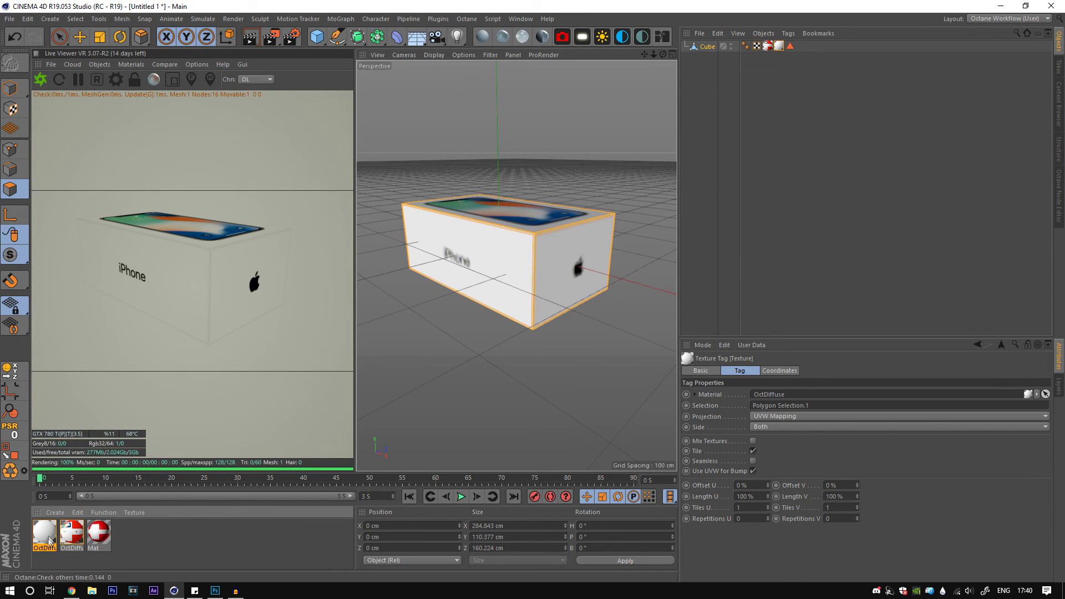
Step: Set the Diffuse color of the bevel faces' OctDiffuse material to pure white and close the Material Editor
double_click(45, 534)
drag(270, 84, 426, 98)
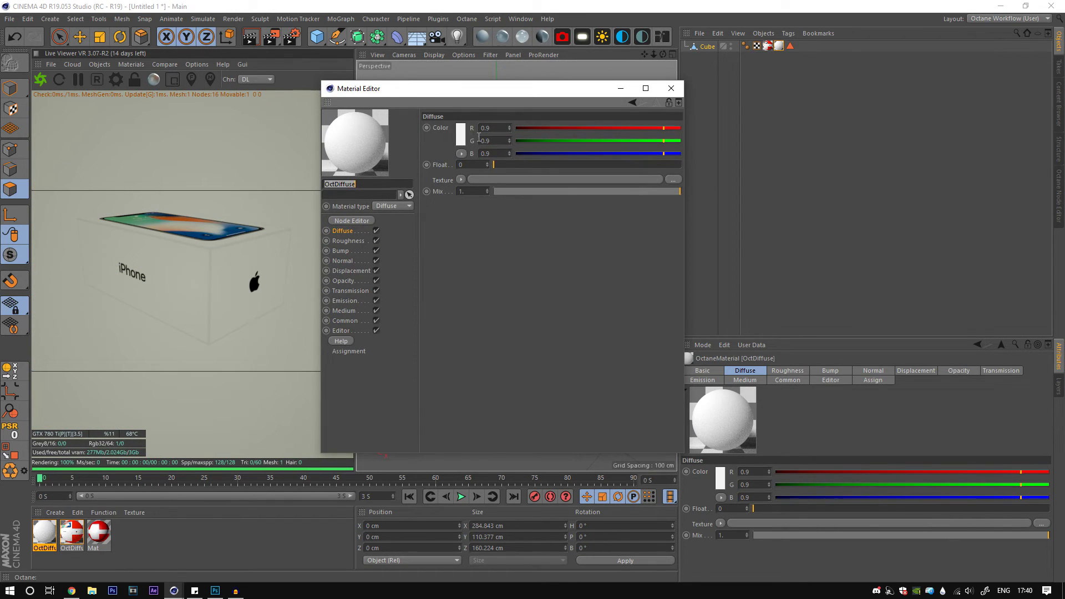
click(460, 134)
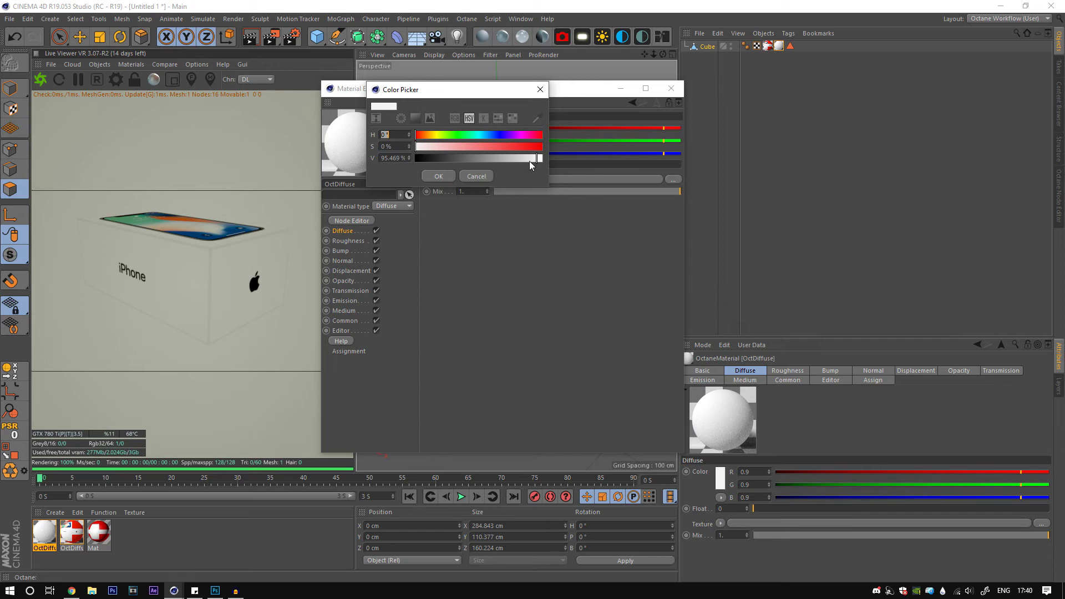
drag(527, 158, 546, 158)
click(439, 176)
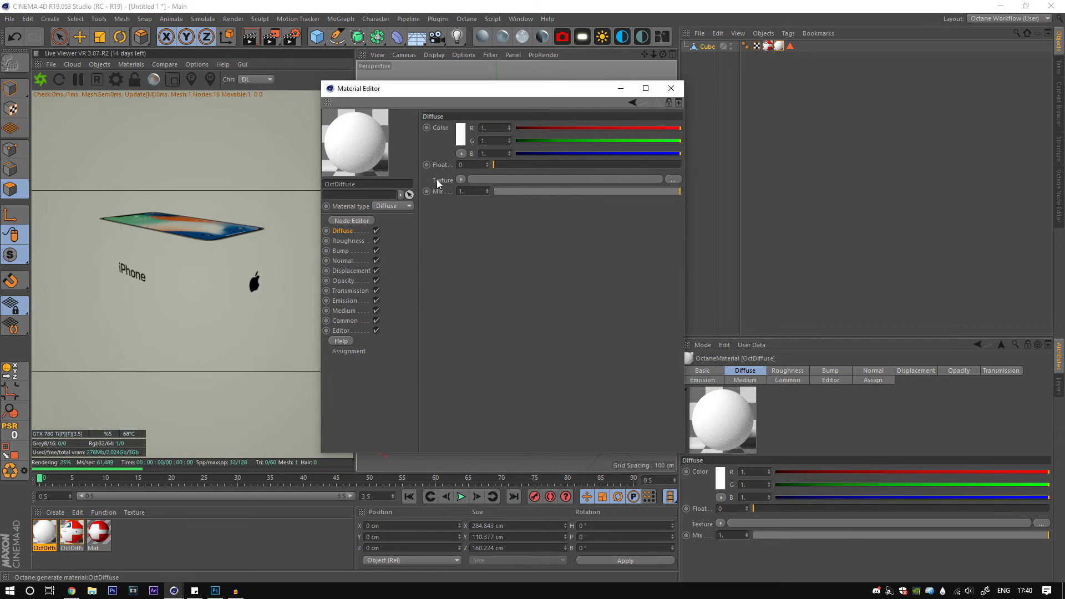
click(671, 88)
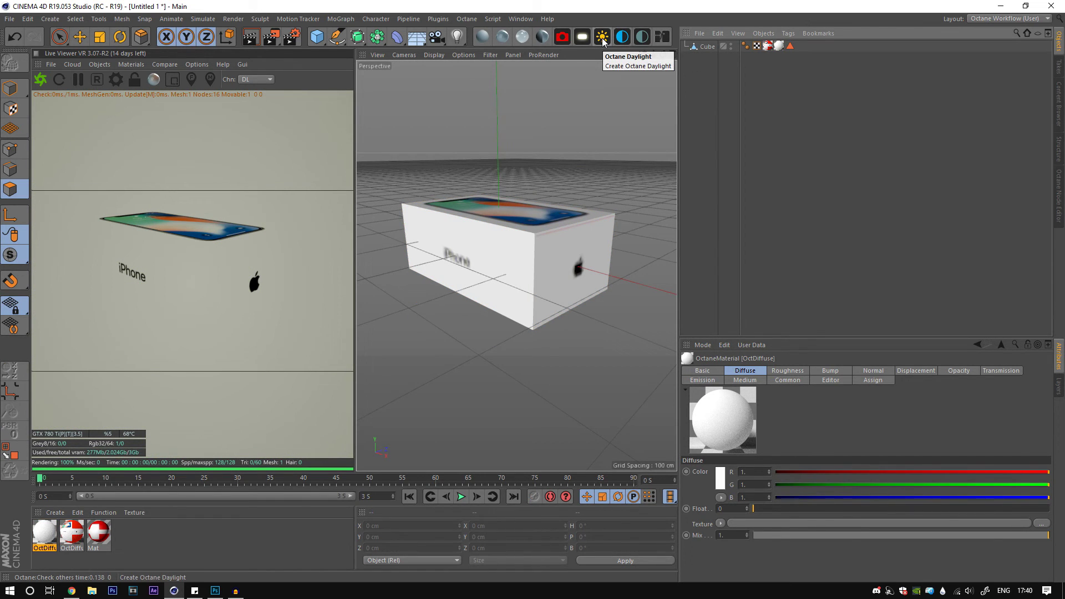
Step: Add an Octane HDRI environment and load canada_montreal_nad_photorealism.exr from the HDRI folder as its image
click(622, 38)
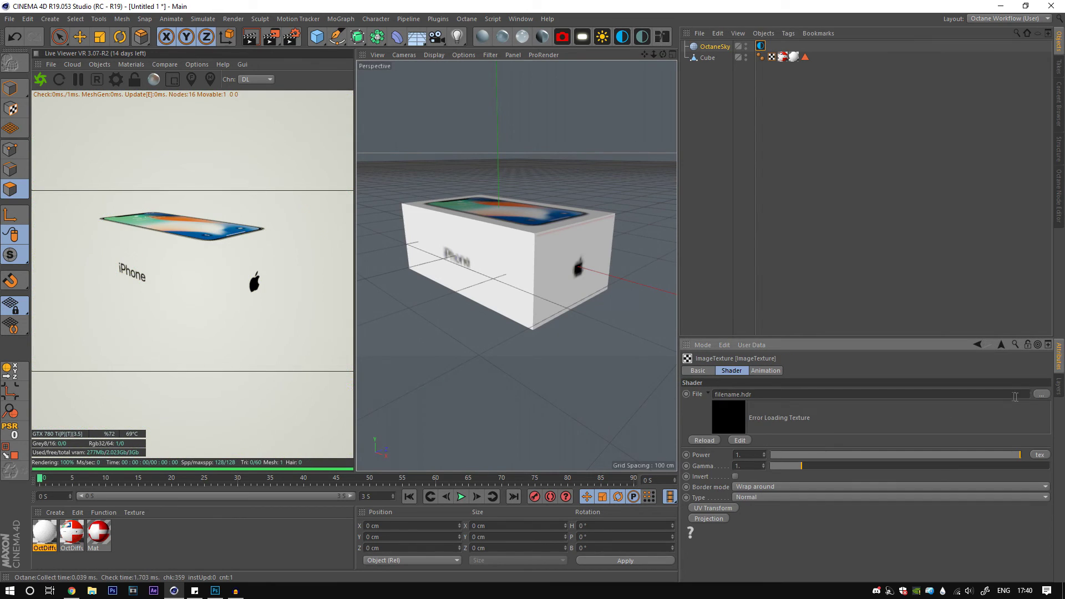
click(1041, 393)
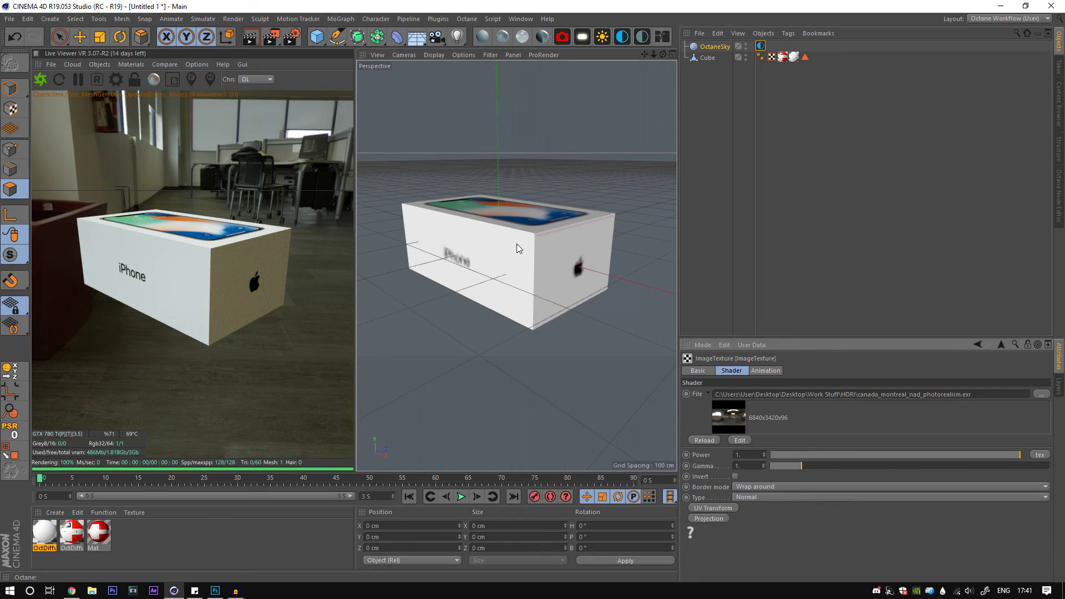
alt+drag(517, 248, 544, 265)
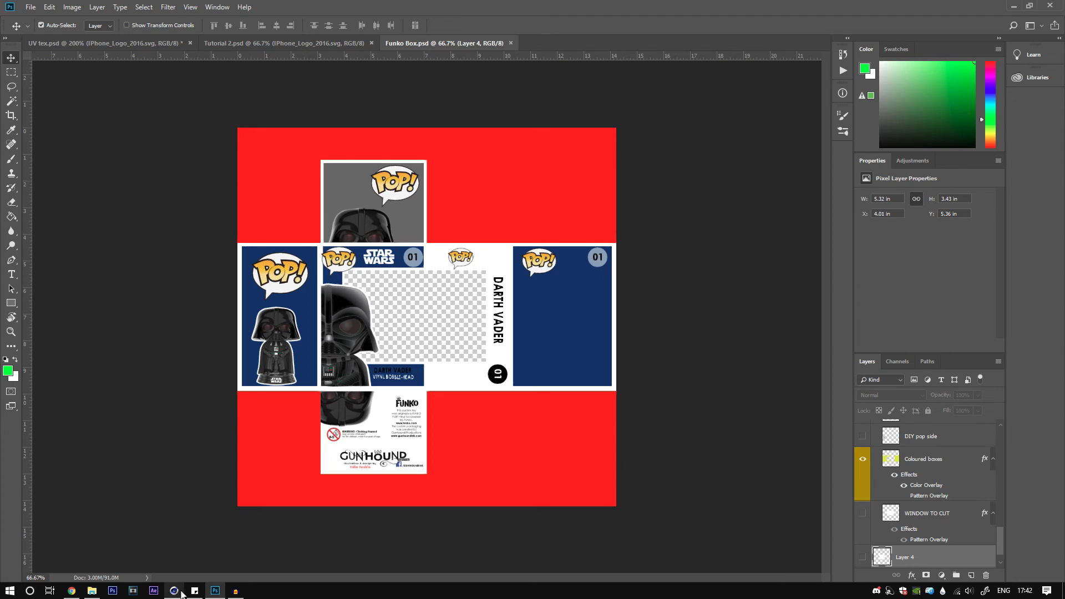
Step: Switch between Cinema 4D and Photoshop to compare the rendered phone box with the unwrapped Funko Box.psd layout
mouse_move(175, 593)
click(148, 546)
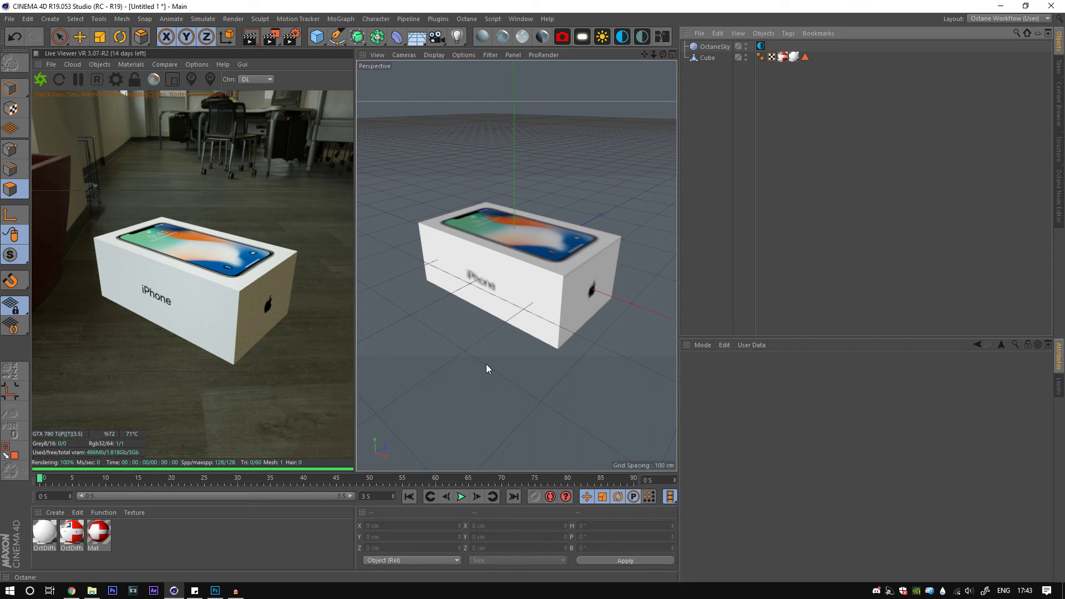
click(215, 591)
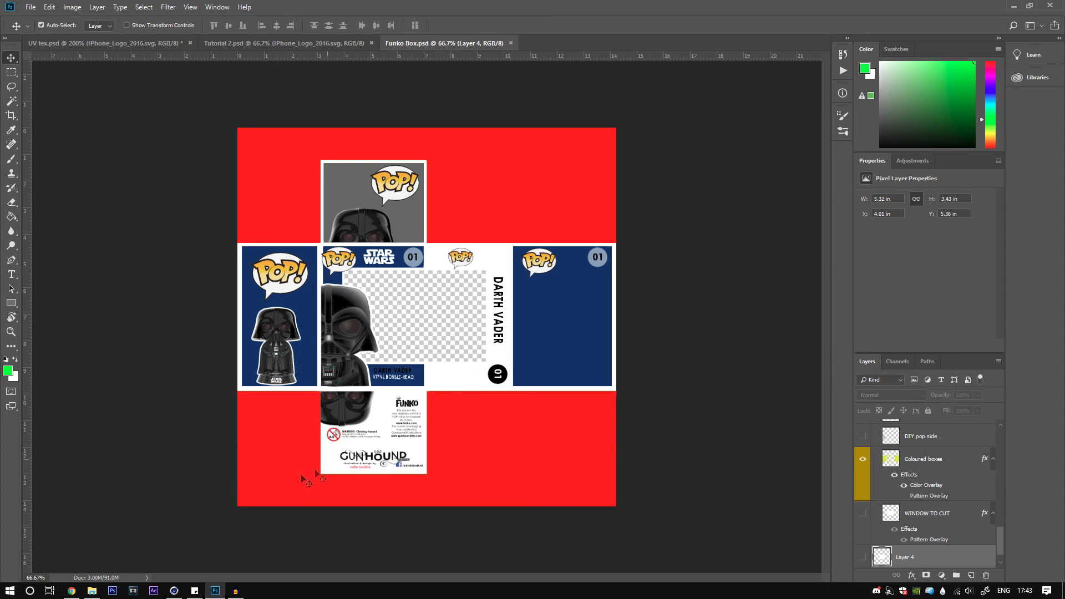
click(215, 590)
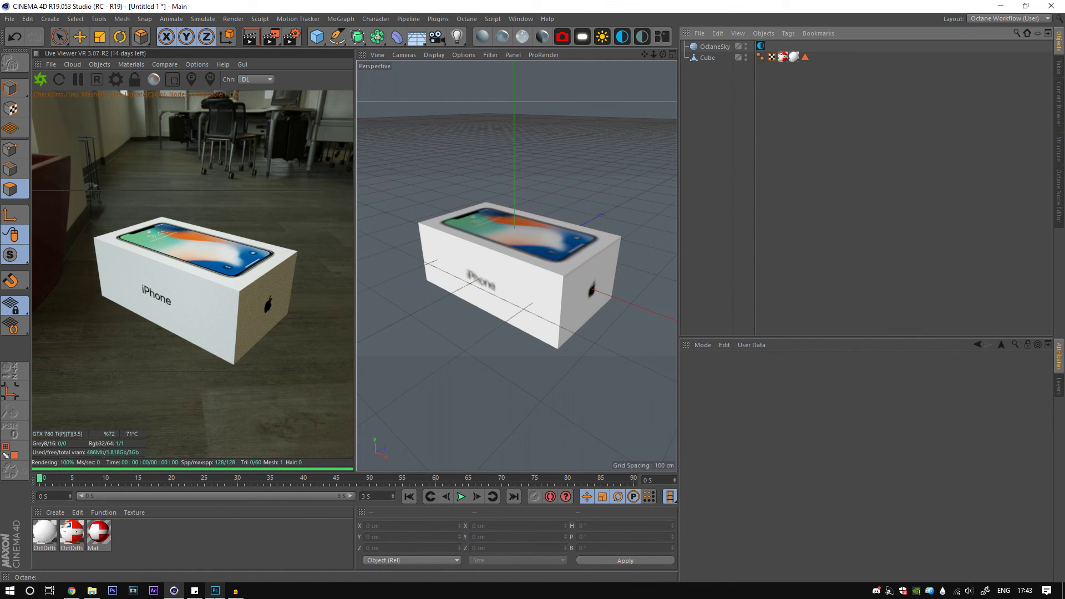